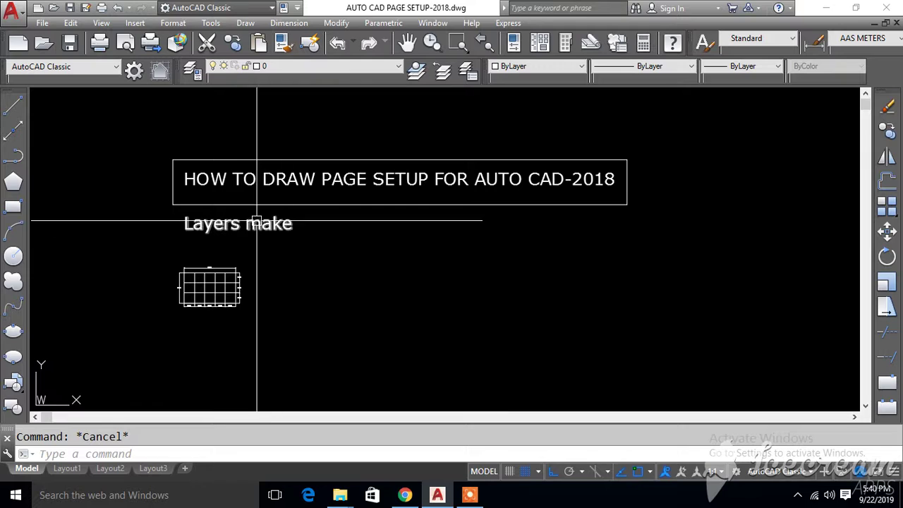
Color the 'Layers make' text red in the text editor.
{"action": "scroll", "coordinate": [258, 219], "scroll_direction": "up", "scroll_amount": 2}
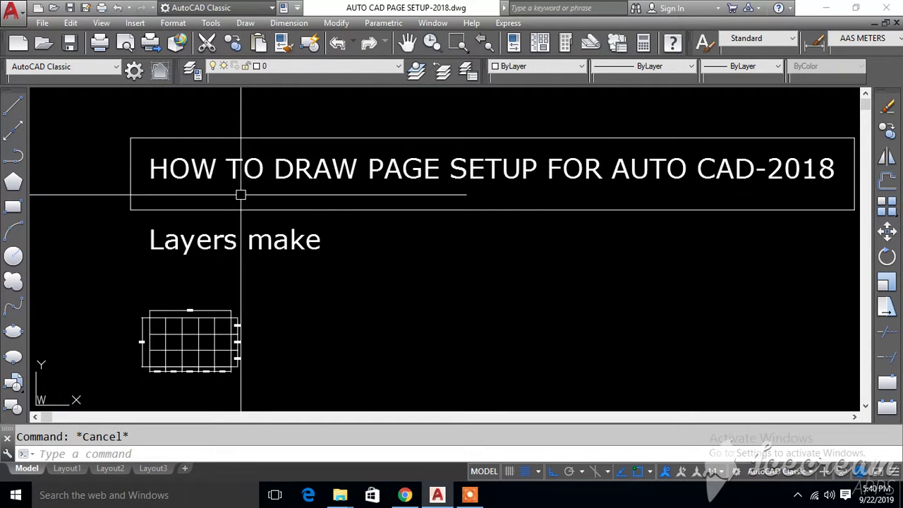
{"action": "double_click", "coordinate": [251, 245]}
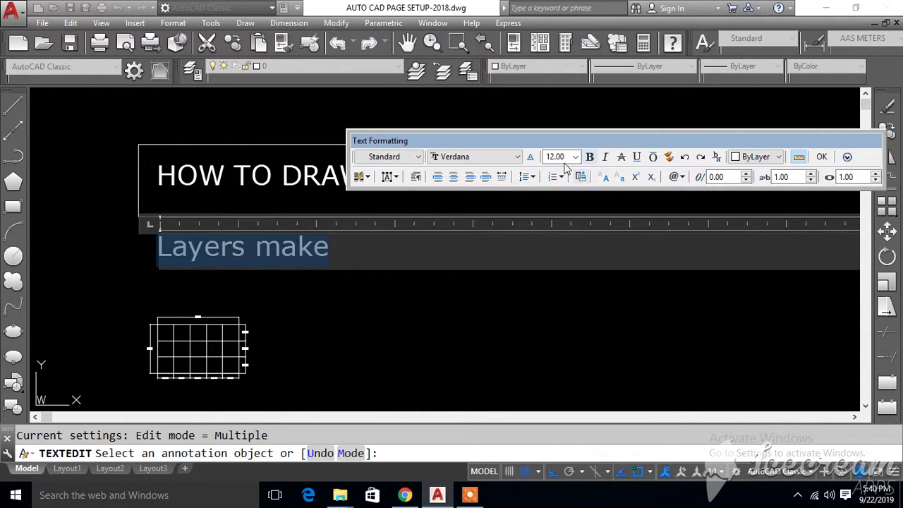
{"action": "left_click", "coordinate": [754, 157]}
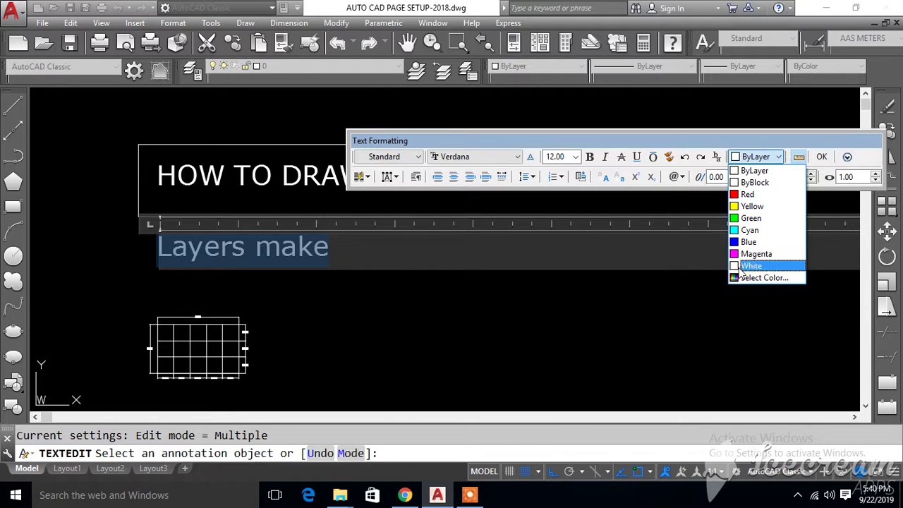
{"action": "left_click", "coordinate": [747, 194]}
{"action": "left_click", "coordinate": [293, 255]}
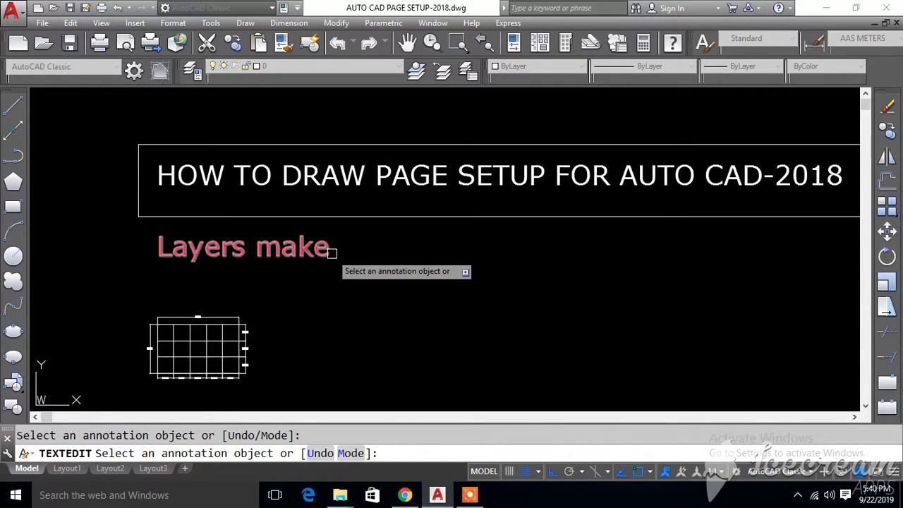
{"action": "key", "text": "Escape"}
Pick the red 'Layers make' text as a Match Properties source, then cancel the attempt.
{"action": "scroll", "coordinate": [353, 276], "scroll_direction": "down", "scroll_amount": 1}
{"action": "scroll", "coordinate": [346, 278], "scroll_direction": "down", "scroll_amount": 2}
{"action": "middle_click_drag", "start_coordinate": [346, 279], "coordinate": [334, 282]}
{"action": "scroll", "coordinate": [283, 268], "scroll_direction": "up", "scroll_amount": 2}
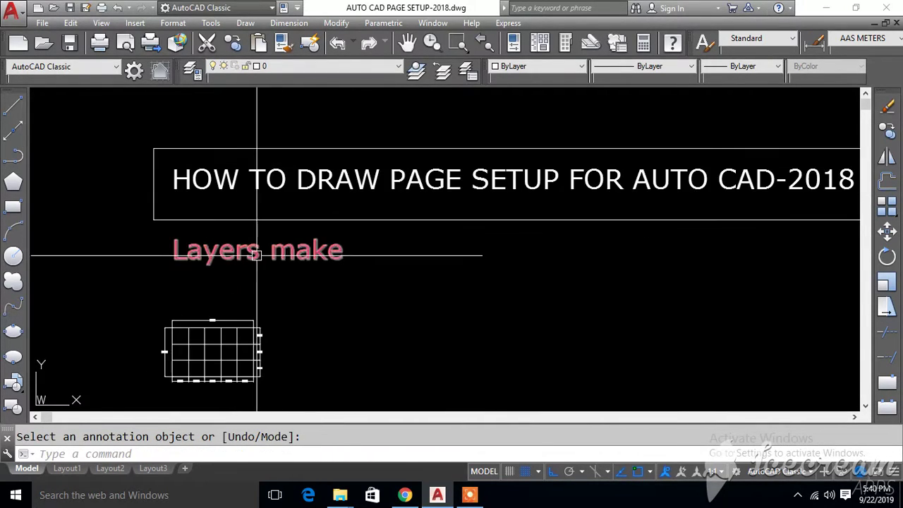
{"action": "key", "text": "Escape"}
{"action": "left_click", "coordinate": [240, 252]}
{"action": "type", "text": "MA"}
{"action": "key", "text": "Return"}
{"action": "left_click", "coordinate": [240, 190]}
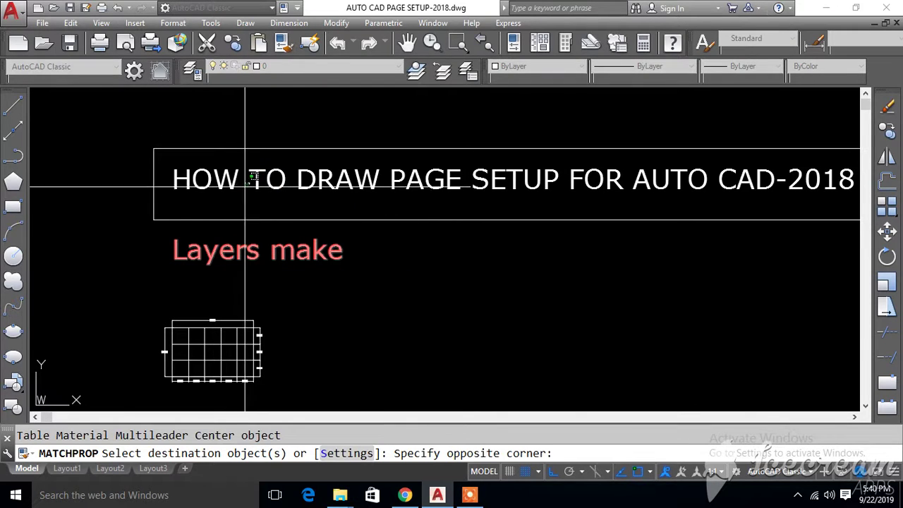
{"action": "key", "text": "Escape"}
Match the red text's properties onto the title and start TEXTEDIT (ed) on it.
{"action": "type", "text": "M"}
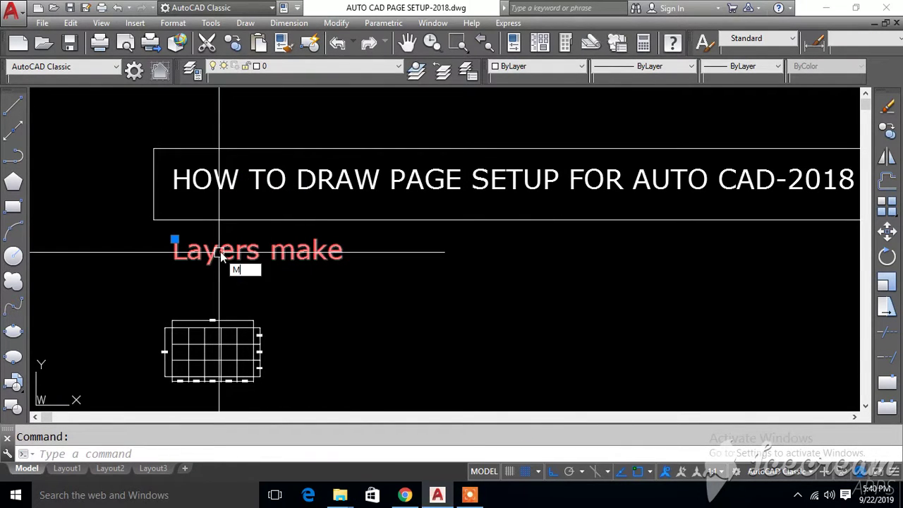
{"action": "type", "text": "A"}
{"action": "key", "text": "Return"}
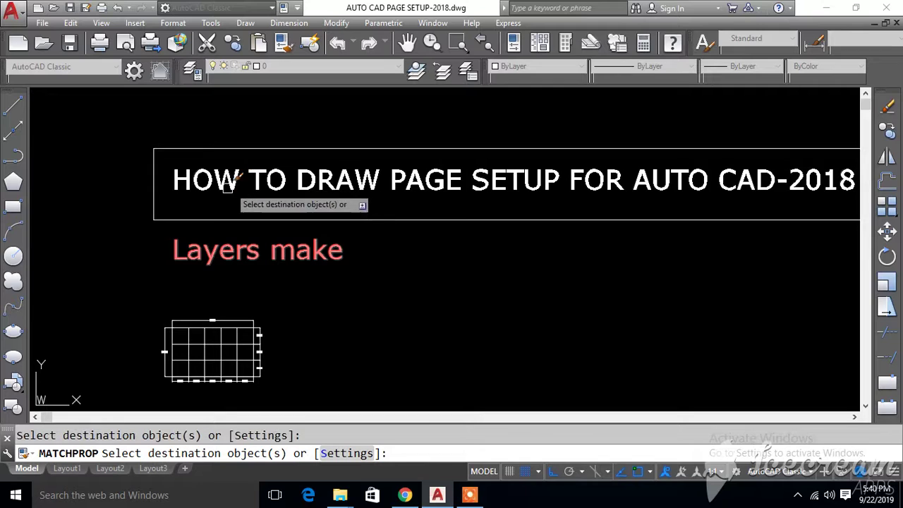
{"action": "left_click", "coordinate": [247, 138]}
{"action": "left_click", "coordinate": [210, 200]}
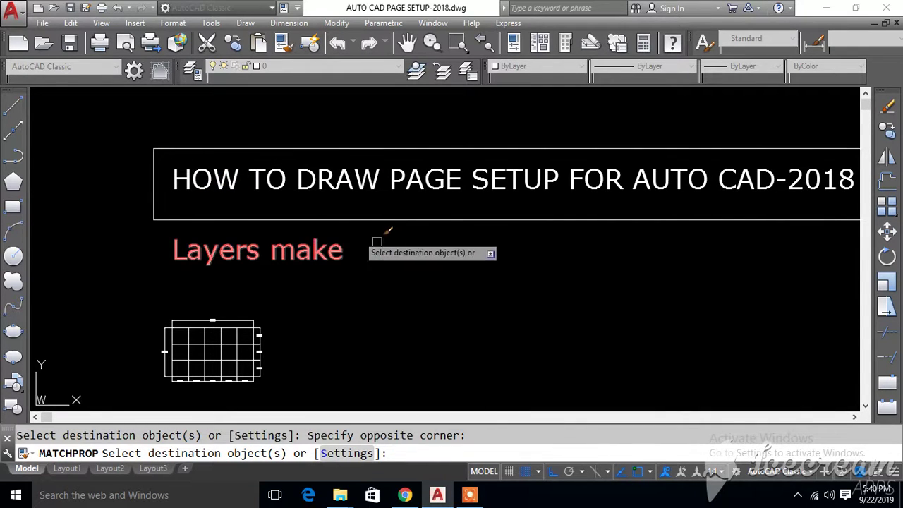
{"action": "key", "text": "Return"}
{"action": "type", "text": "ed"}
{"action": "key", "text": "Return"}
Set the title text colour to Red in the text editor.
{"action": "left_click", "coordinate": [311, 187]}
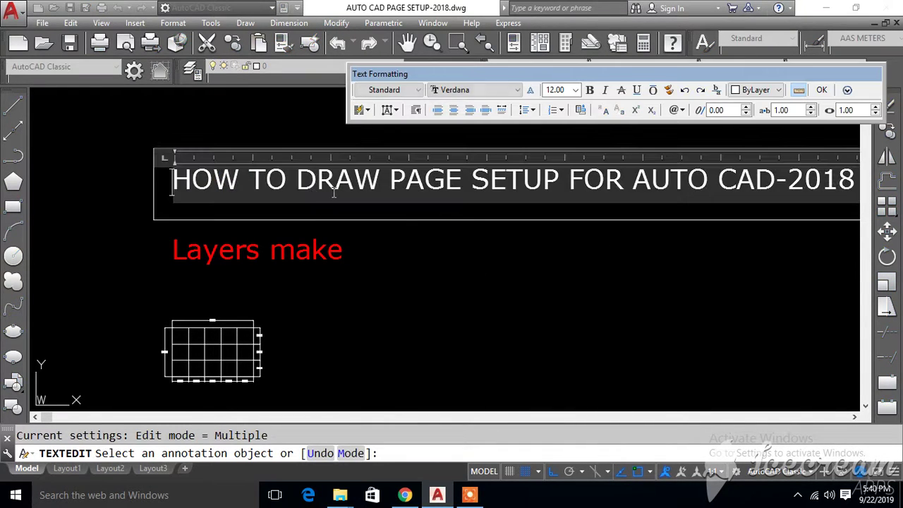
{"action": "left_click", "coordinate": [759, 90]}
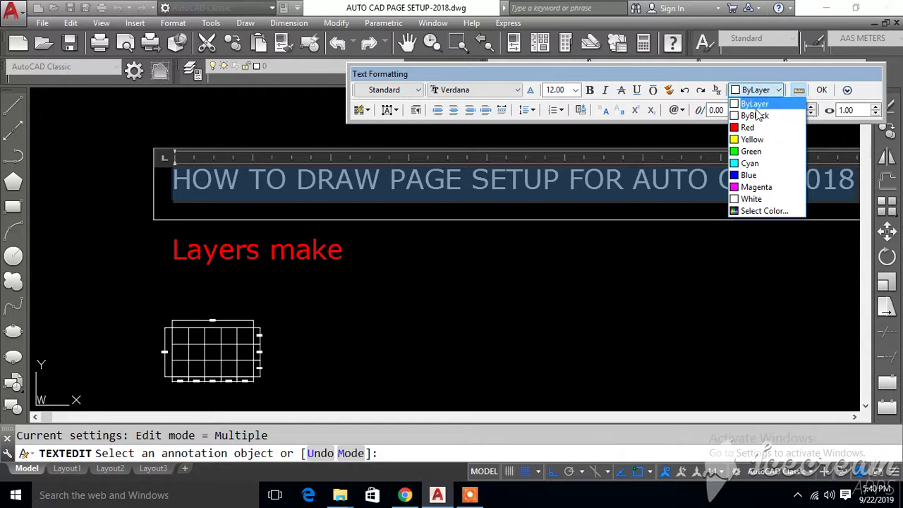
{"action": "left_click", "coordinate": [755, 151]}
{"action": "scroll", "coordinate": [413, 272], "scroll_direction": "down", "scroll_amount": 2}
{"action": "middle_click_drag", "start_coordinate": [413, 272], "coordinate": [361, 265]}
{"action": "key", "text": "Return"}
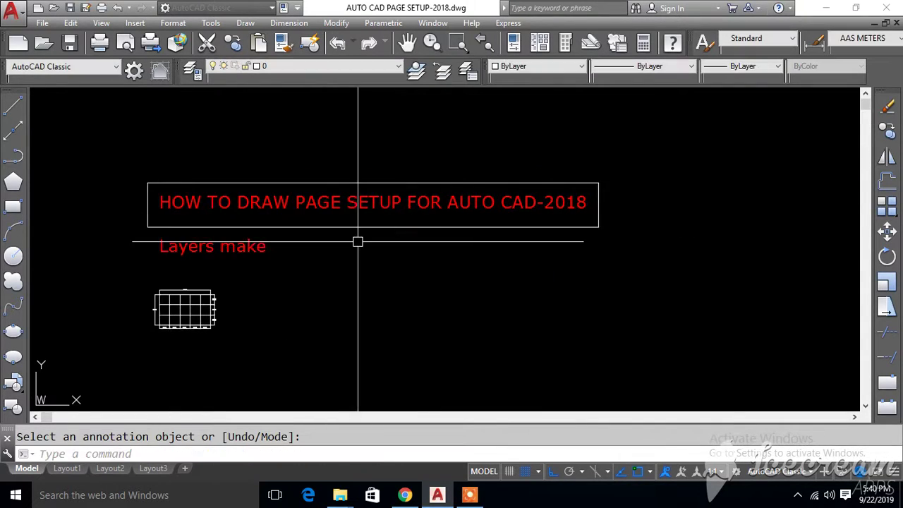
{"action": "left_click", "coordinate": [257, 202]}
{"action": "type", "text": "ma"}
{"action": "key", "text": "Return"}
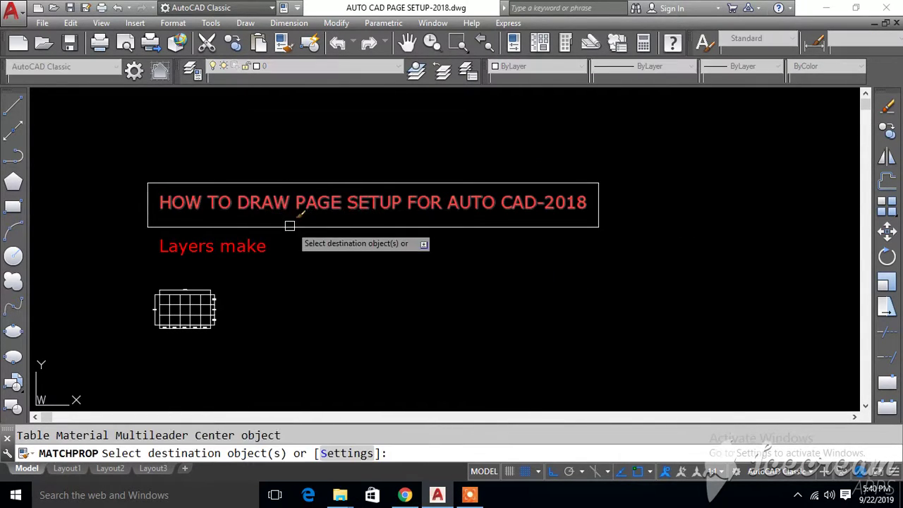
{"action": "key", "text": "Escape"}
Make the frame around the title Magenta.
{"action": "left_click", "coordinate": [323, 218]}
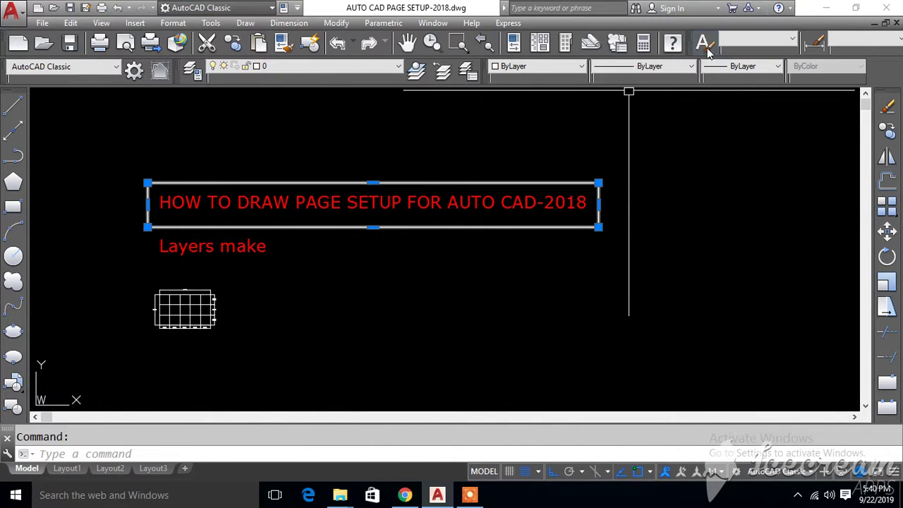
{"action": "left_click", "coordinate": [559, 67]}
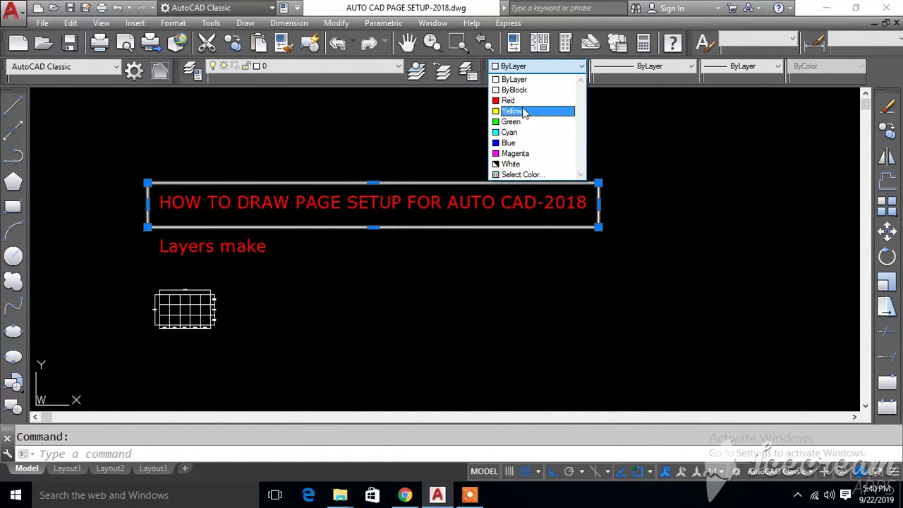
{"action": "left_click", "coordinate": [516, 153]}
{"action": "key", "text": "Escape"}
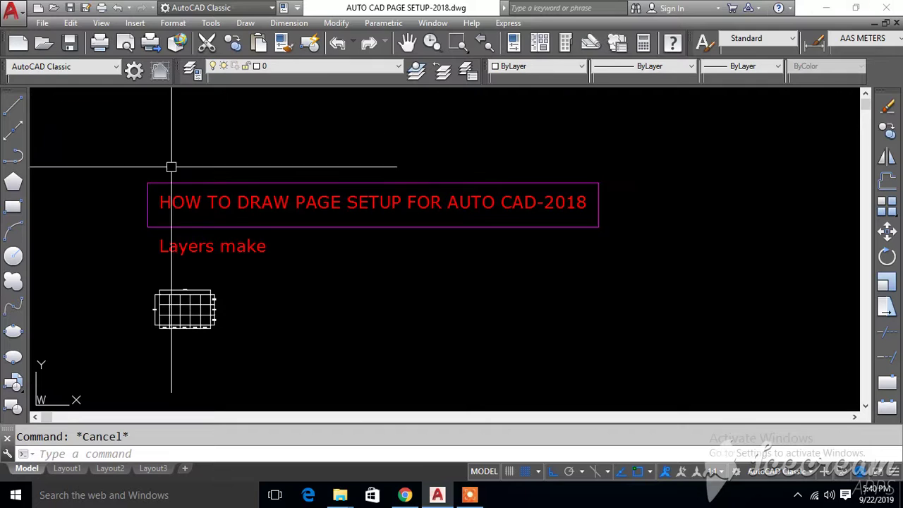
{"action": "scroll", "coordinate": [158, 186], "scroll_direction": "up", "scroll_amount": 2}
Copy the magenta frame's properties onto the small grid block with Match Properties.
{"action": "left_click", "coordinate": [209, 205]}
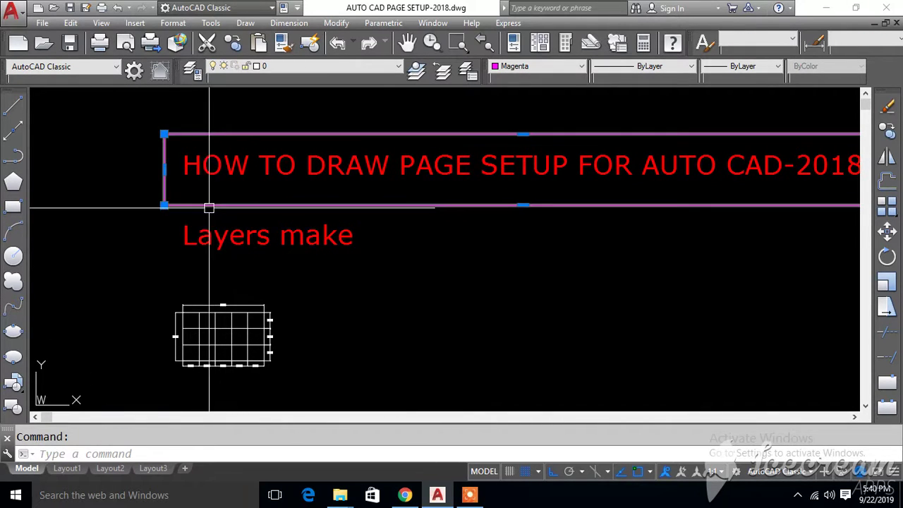
{"action": "left_click", "coordinate": [282, 44]}
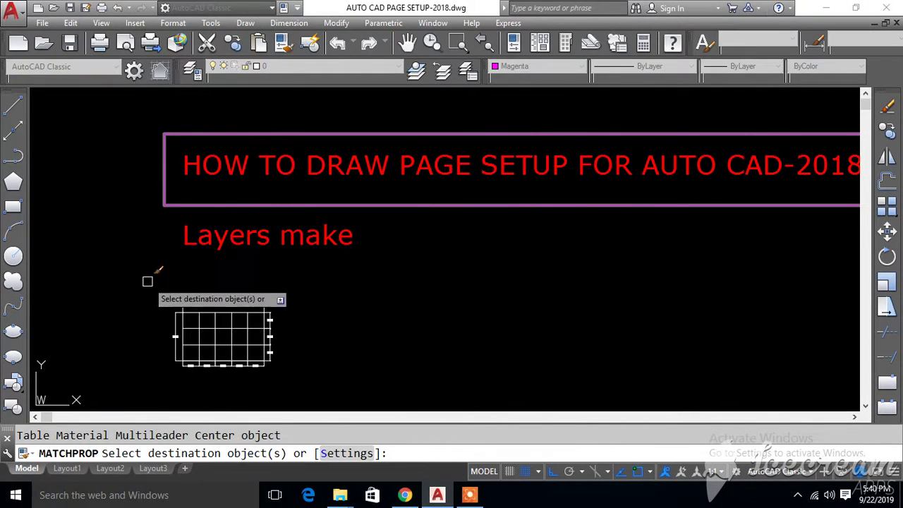
{"action": "left_click", "coordinate": [119, 305]}
{"action": "left_click", "coordinate": [347, 373]}
{"action": "scroll", "coordinate": [209, 345], "scroll_direction": "up", "scroll_amount": 4}
{"action": "scroll", "coordinate": [205, 276], "scroll_direction": "up", "scroll_amount": 1}
{"action": "scroll", "coordinate": [322, 261], "scroll_direction": "down", "scroll_amount": 3}
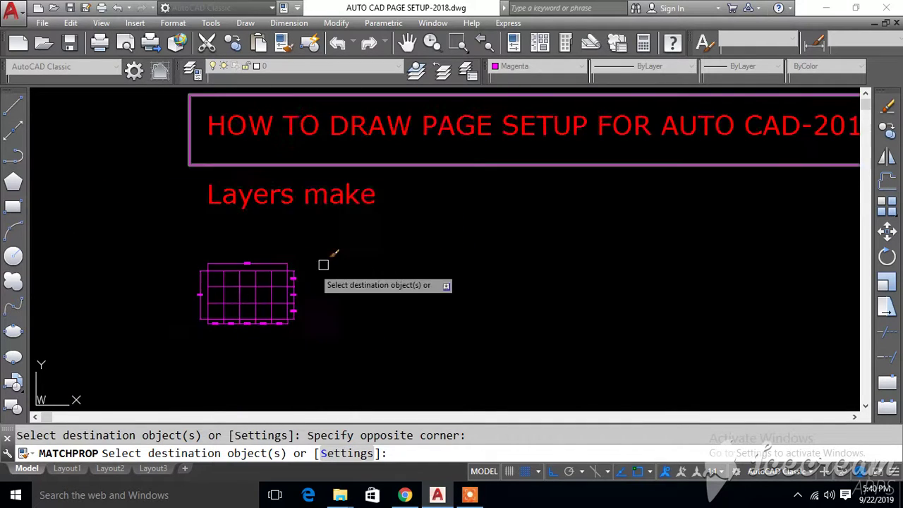
{"action": "scroll", "coordinate": [297, 284], "scroll_direction": "down", "scroll_amount": 2}
{"action": "key", "text": "Escape"}
{"action": "scroll", "coordinate": [287, 262], "scroll_direction": "down", "scroll_amount": 2}
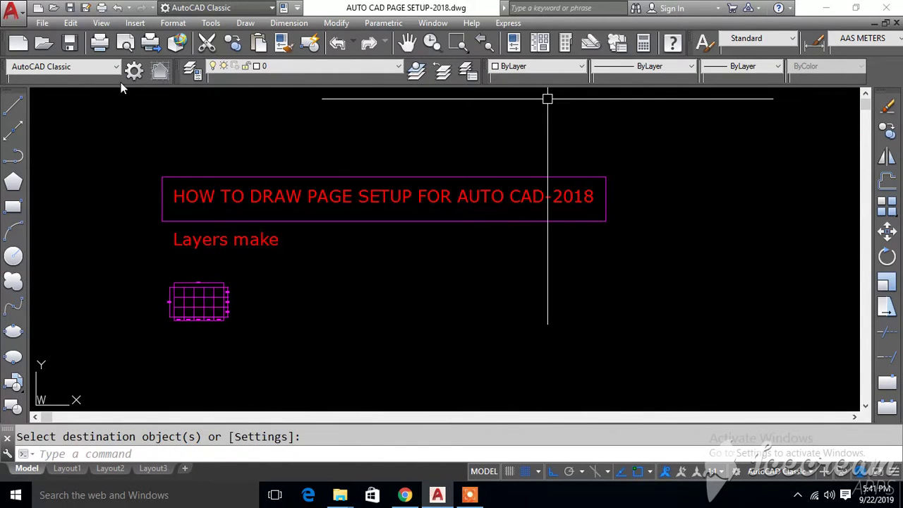
Open the Layer Properties Manager with the LA command.
{"action": "key", "text": "Escape"}
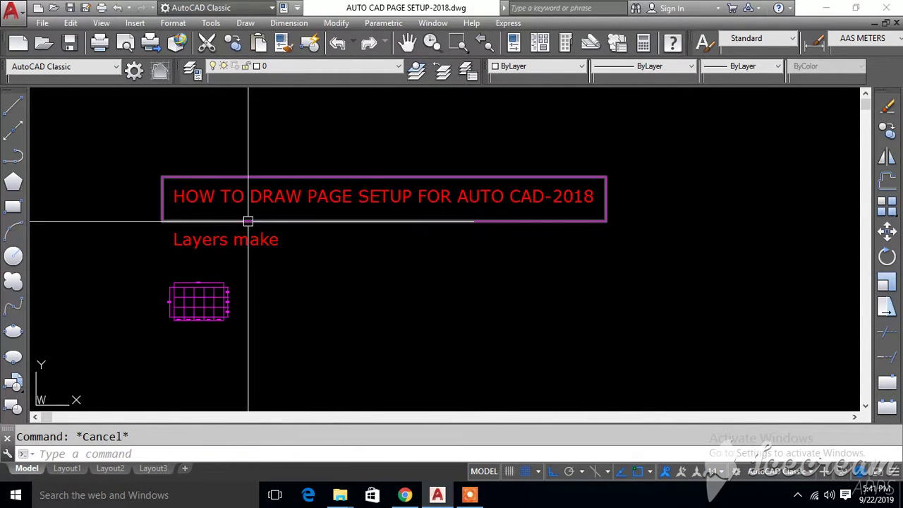
{"action": "type", "text": "l"}
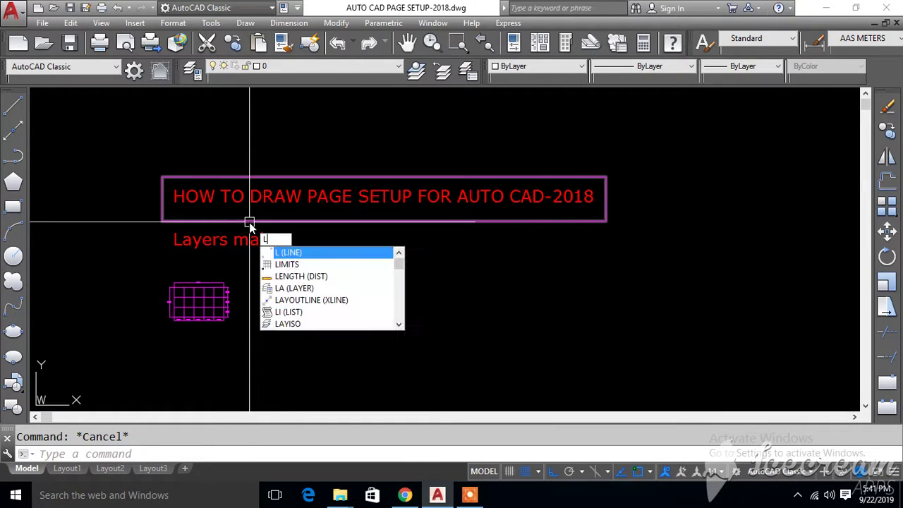
{"action": "type", "text": "a"}
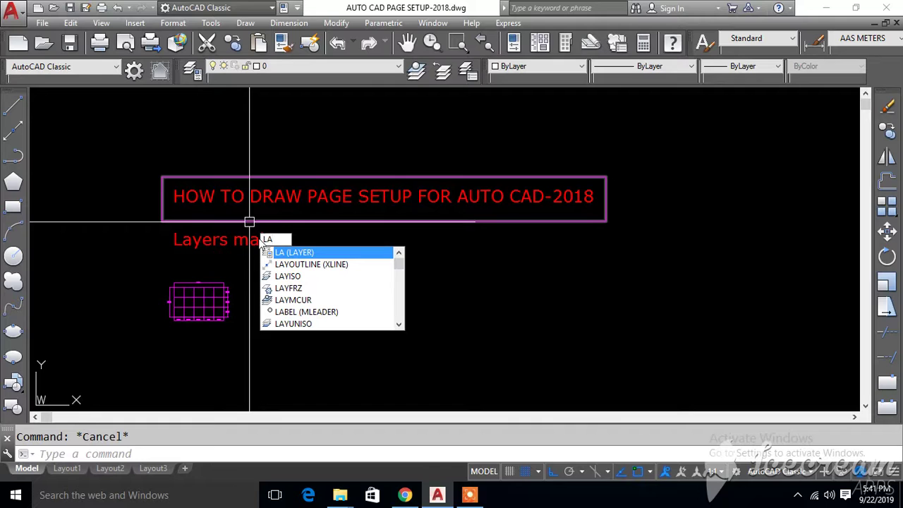
{"action": "key", "text": "Return"}
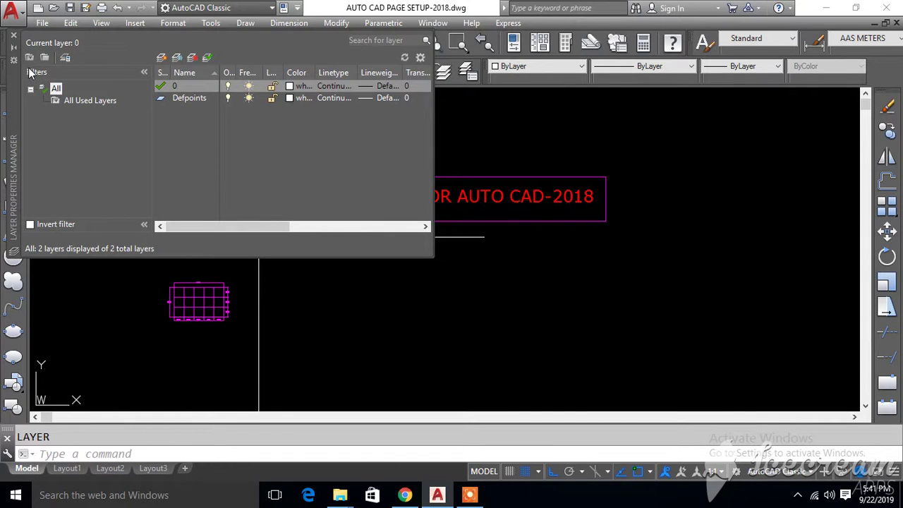
{"action": "left_click", "coordinate": [14, 34]}
{"action": "type", "text": "l"}
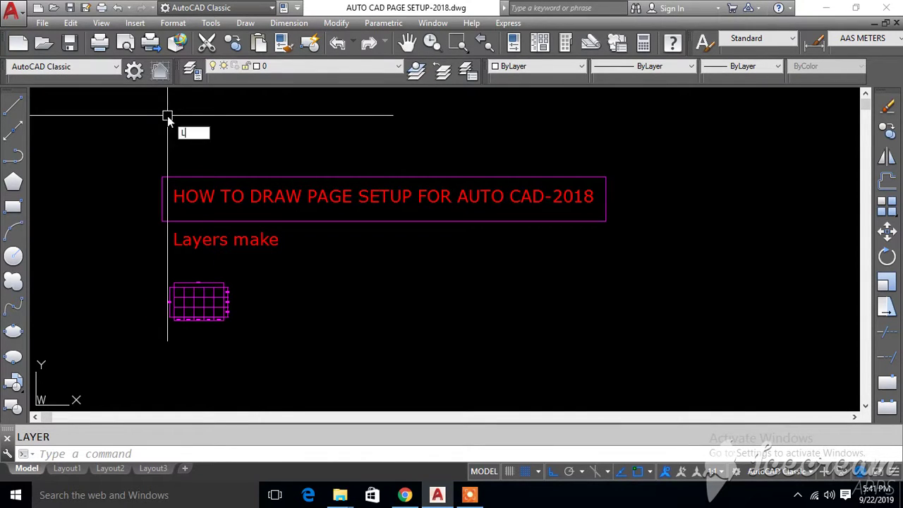
{"action": "key", "text": "Return"}
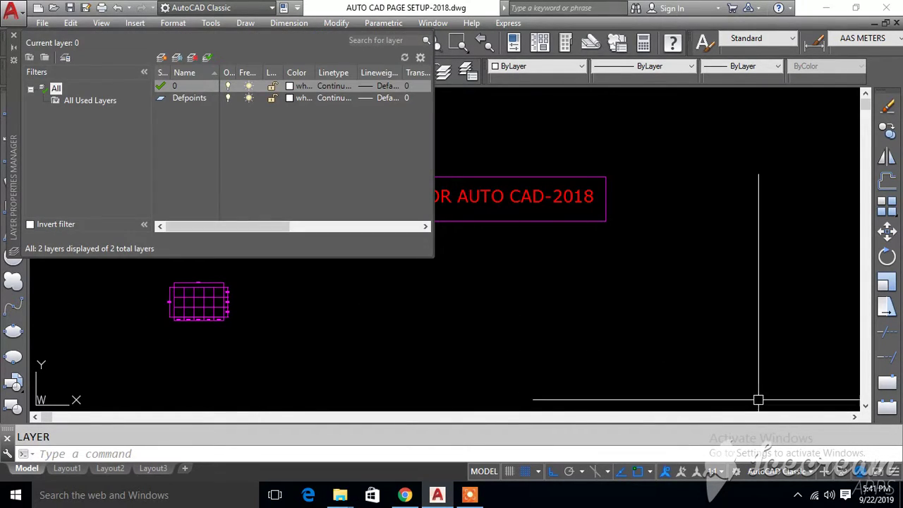
Add new layers up to Layer11, check the full 13-layer list, and close the manager.
{"action": "left_click", "coordinate": [162, 59]}
{"action": "left_click", "coordinate": [162, 59]}
{"action": "left_click", "coordinate": [162, 61]}
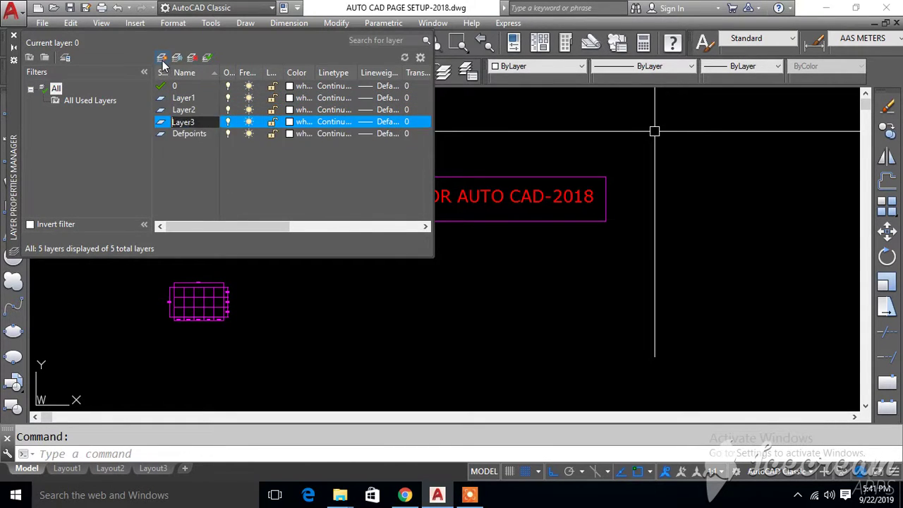
{"action": "left_click", "coordinate": [162, 59]}
{"action": "left_click", "coordinate": [162, 60]}
{"action": "left_click", "coordinate": [161, 59]}
{"action": "left_click", "coordinate": [162, 59]}
{"action": "left_click", "coordinate": [162, 60]}
{"action": "double_click", "coordinate": [162, 60]}
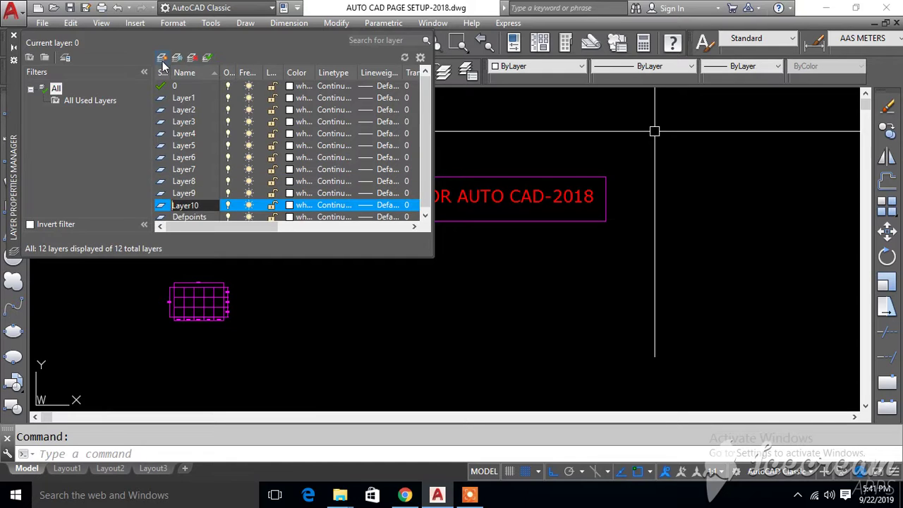
{"action": "left_click", "coordinate": [162, 60]}
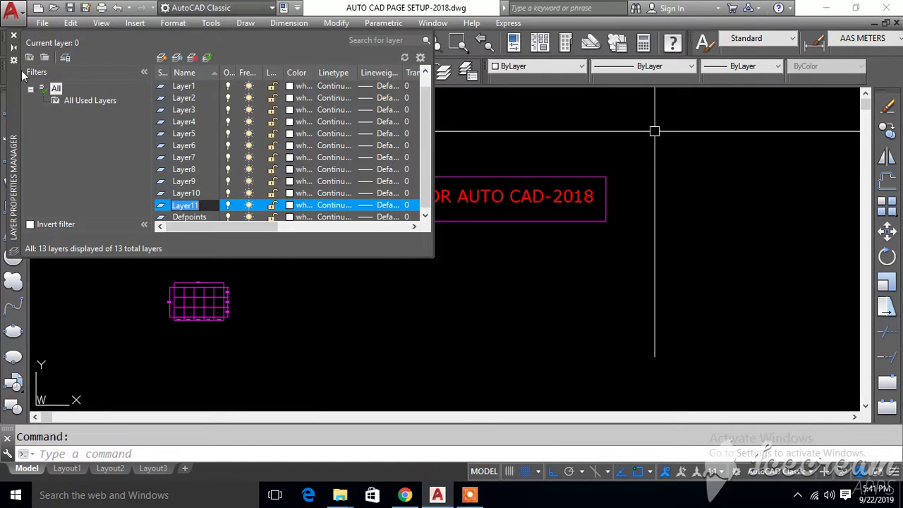
{"action": "left_click", "coordinate": [30, 224]}
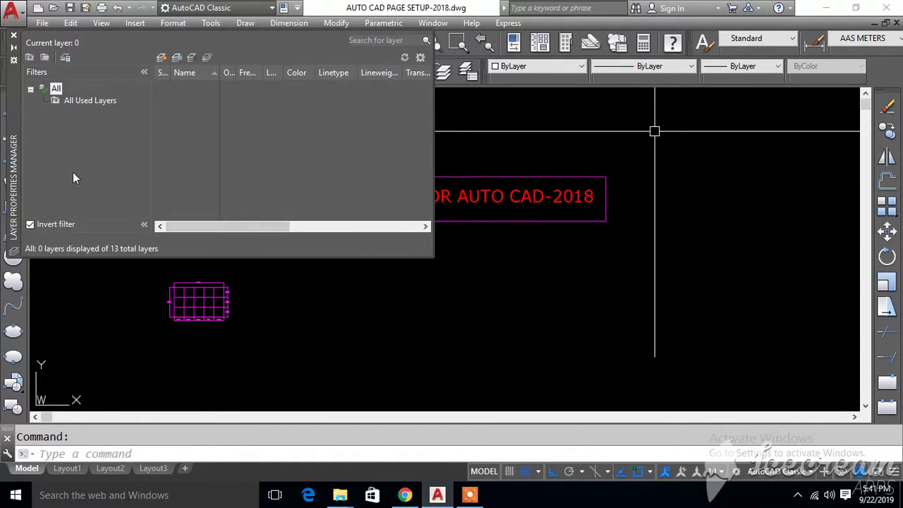
{"action": "left_click", "coordinate": [29, 224]}
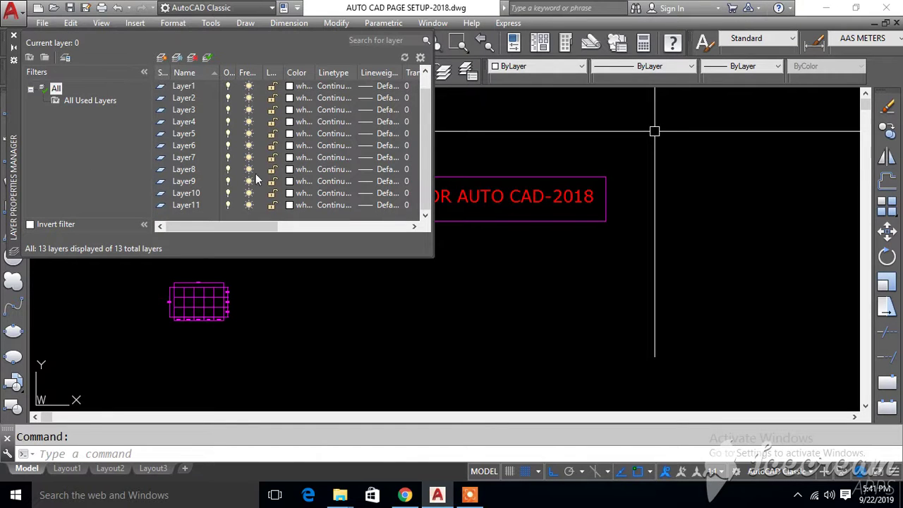
{"action": "left_click", "coordinate": [11, 37]}
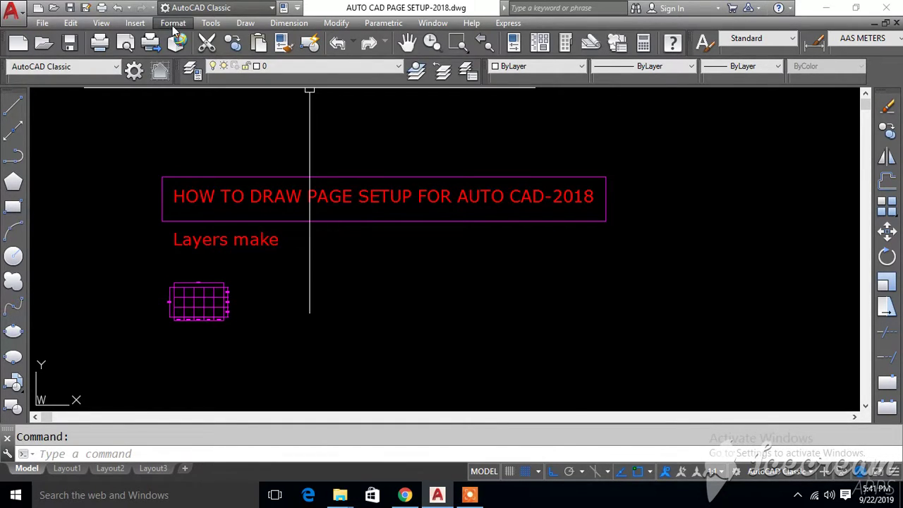
Rename Layer1 to WALL using Format > Rename.
{"action": "left_click", "coordinate": [172, 24]}
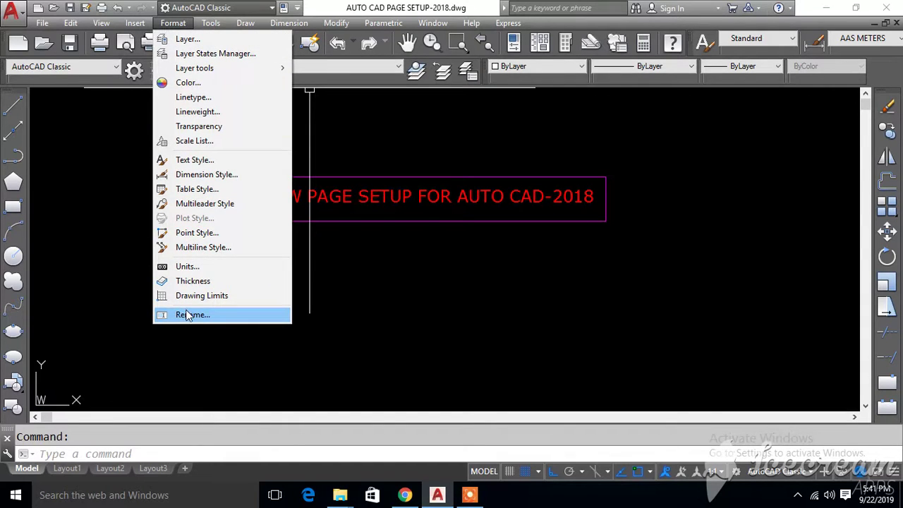
{"action": "left_click", "coordinate": [187, 316]}
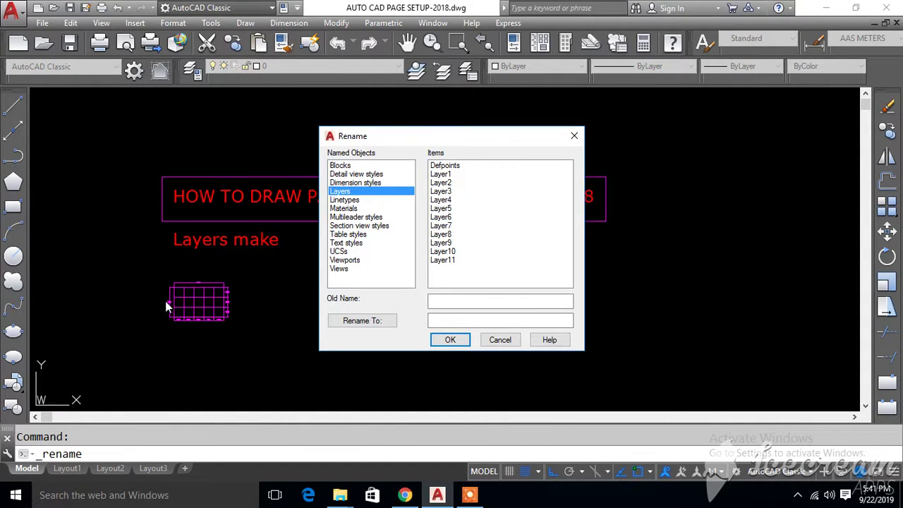
{"action": "key", "text": "Escape"}
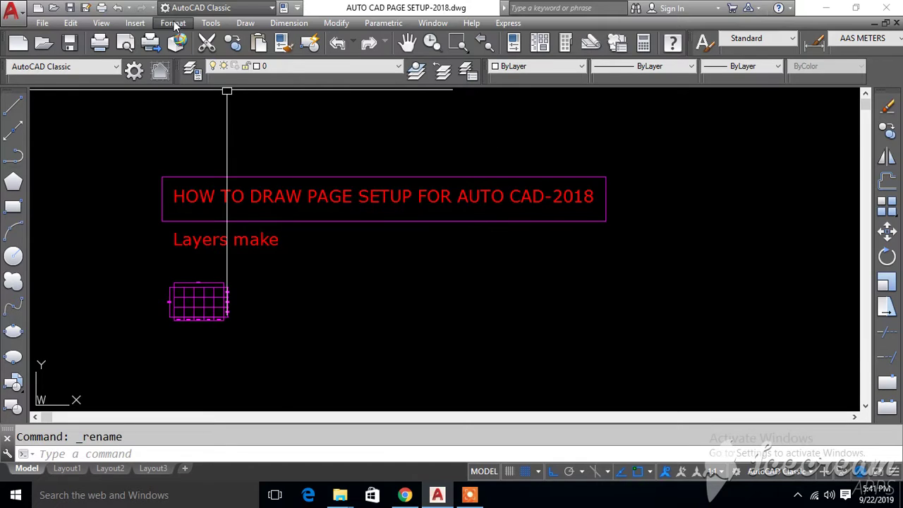
{"action": "left_click", "coordinate": [173, 23]}
{"action": "left_click", "coordinate": [193, 315]}
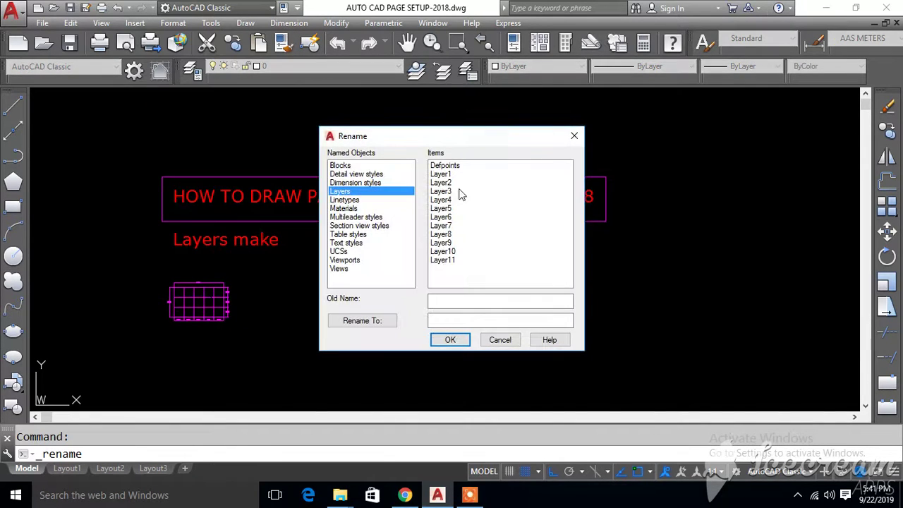
{"action": "left_click_drag", "start_coordinate": [439, 175], "coordinate": [443, 178]}
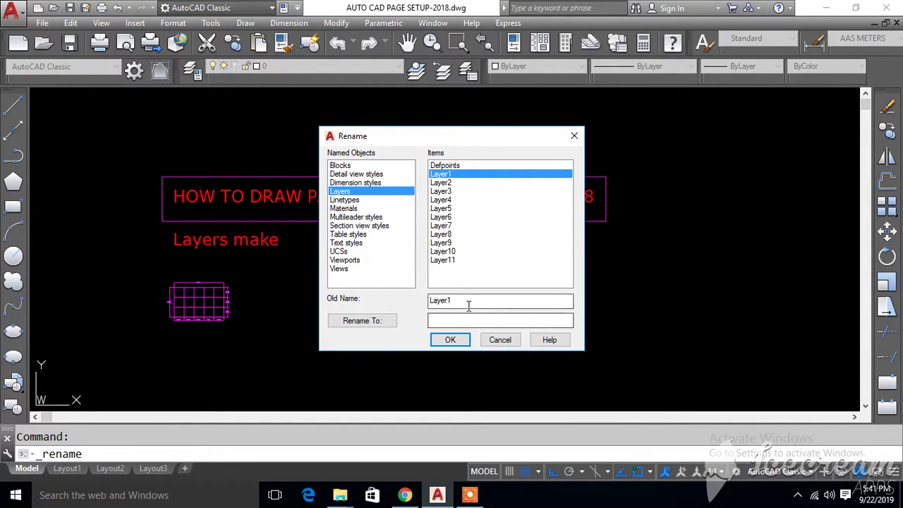
{"action": "left_click", "coordinate": [452, 320]}
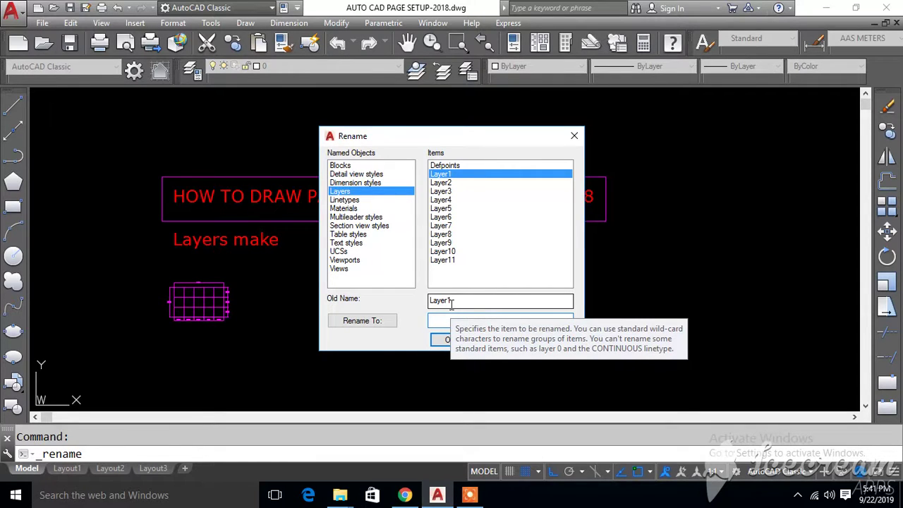
{"action": "type", "text": "WALL"}
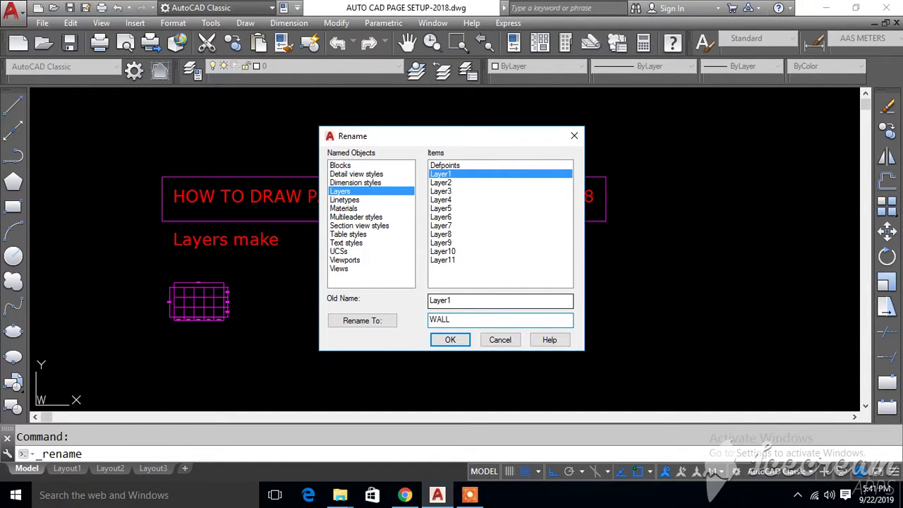
{"action": "left_click", "coordinate": [450, 340]}
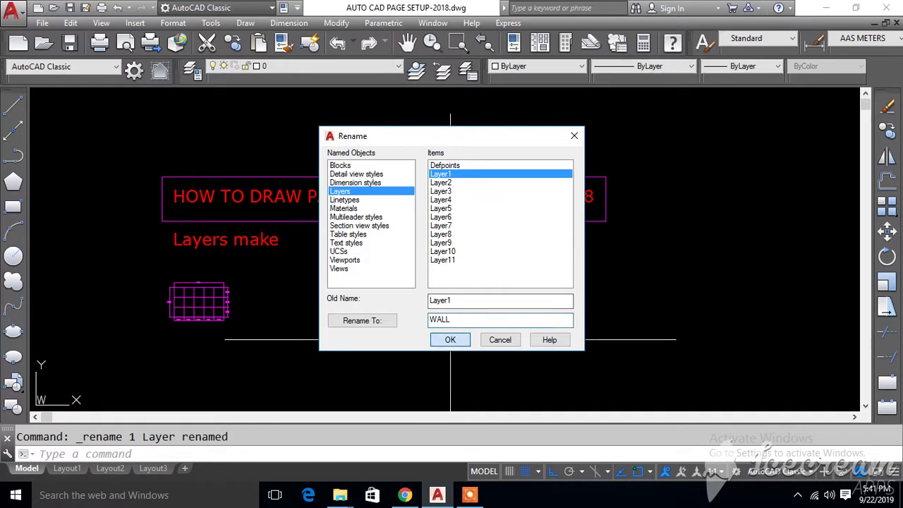
Rename Layer11 to COLOUMN and Layer8 to WINDOW.
{"action": "key", "text": "Return"}
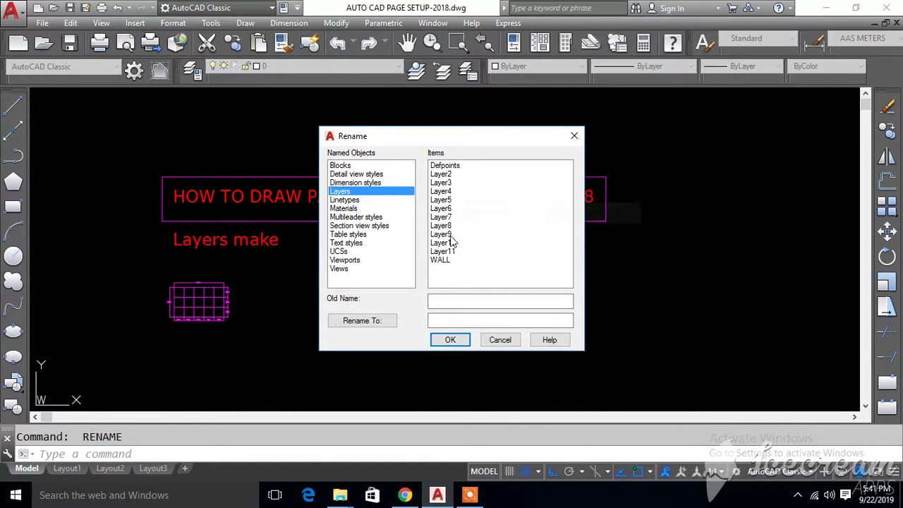
{"action": "left_click", "coordinate": [444, 251]}
{"action": "left_click", "coordinate": [442, 319]}
{"action": "type", "text": "COLOUMN"}
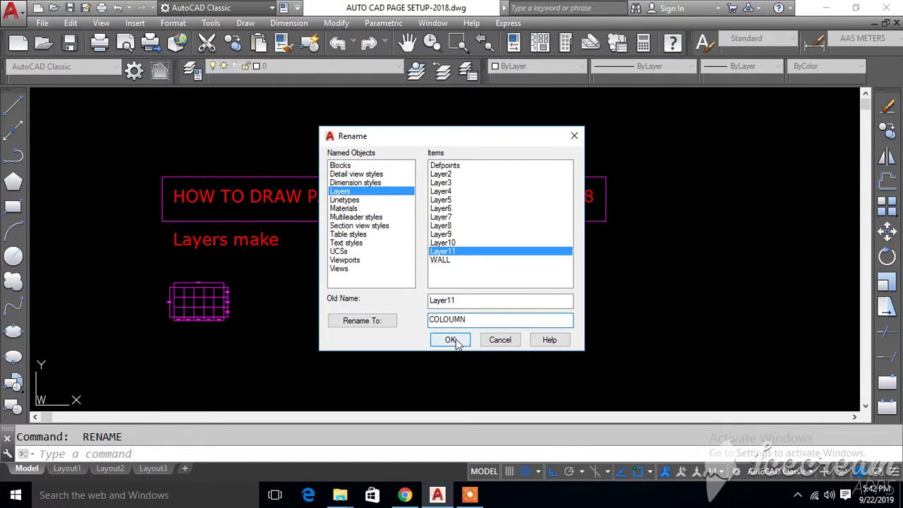
{"action": "left_click", "coordinate": [450, 339]}
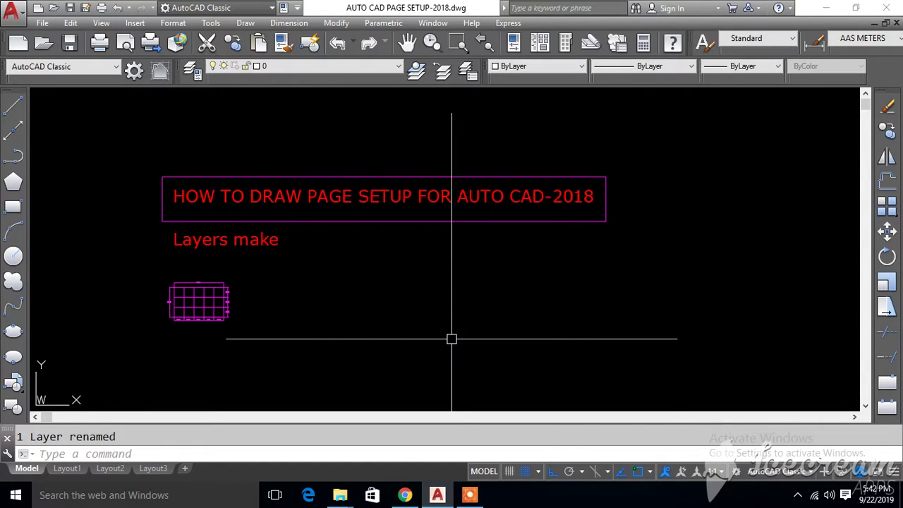
{"action": "key", "text": "Return"}
{"action": "left_click", "coordinate": [443, 234]}
{"action": "left_click", "coordinate": [451, 319]}
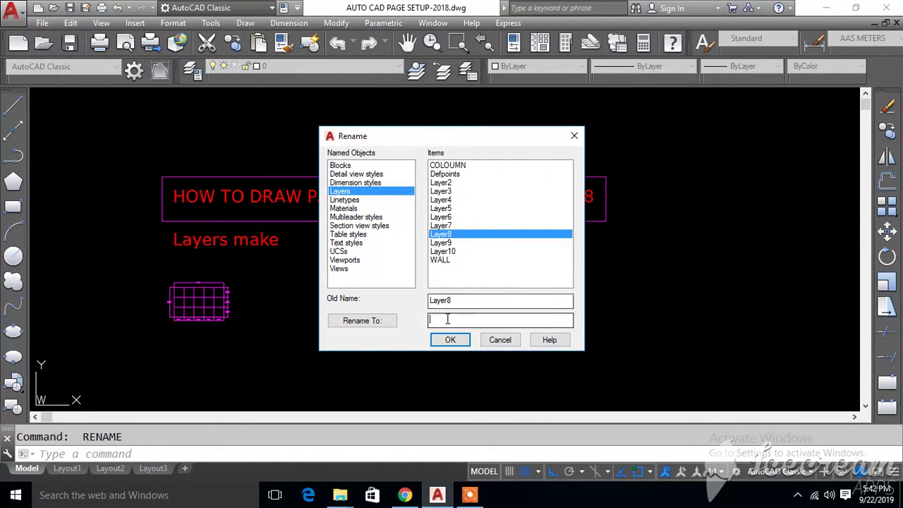
{"action": "type", "text": "WINDOW"}
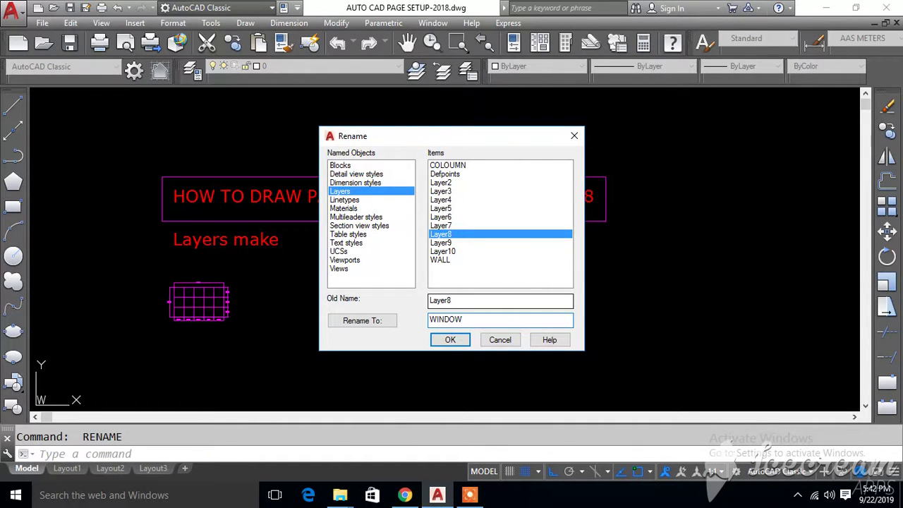
{"action": "left_click", "coordinate": [450, 339]}
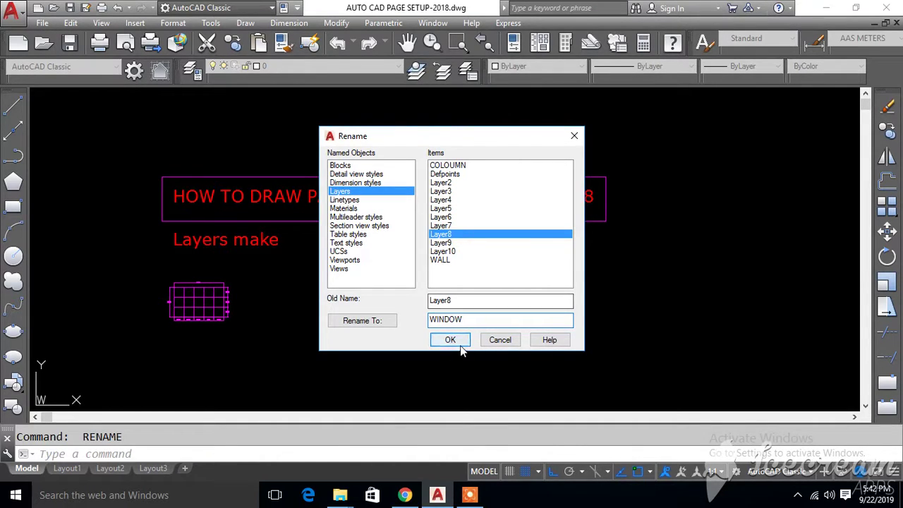
Rename Layer7 to DOOR.
{"action": "key", "text": "Return"}
{"action": "left_click", "coordinate": [441, 225]}
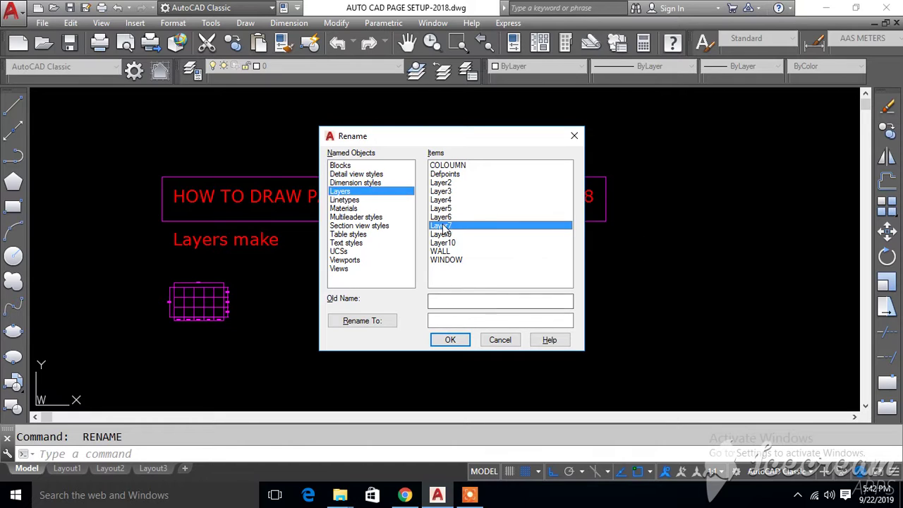
{"action": "left_click", "coordinate": [449, 321]}
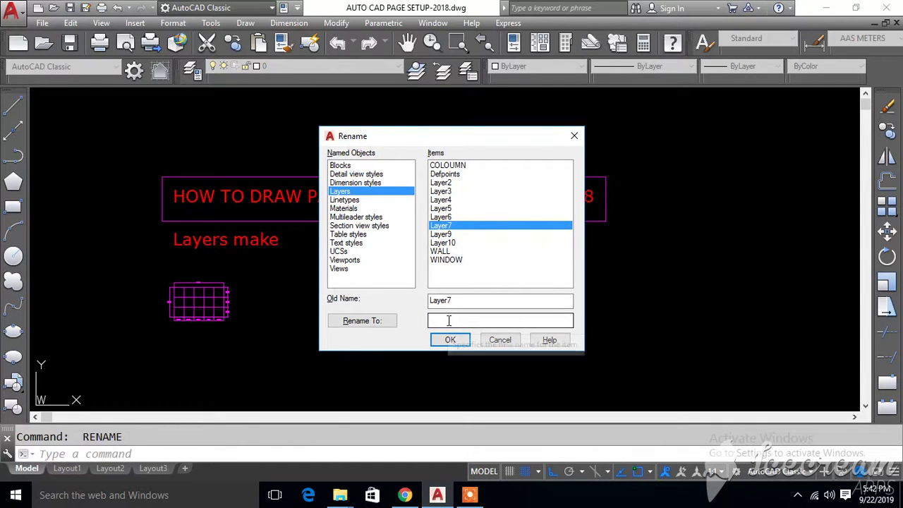
{"action": "type", "text": "DOOR"}
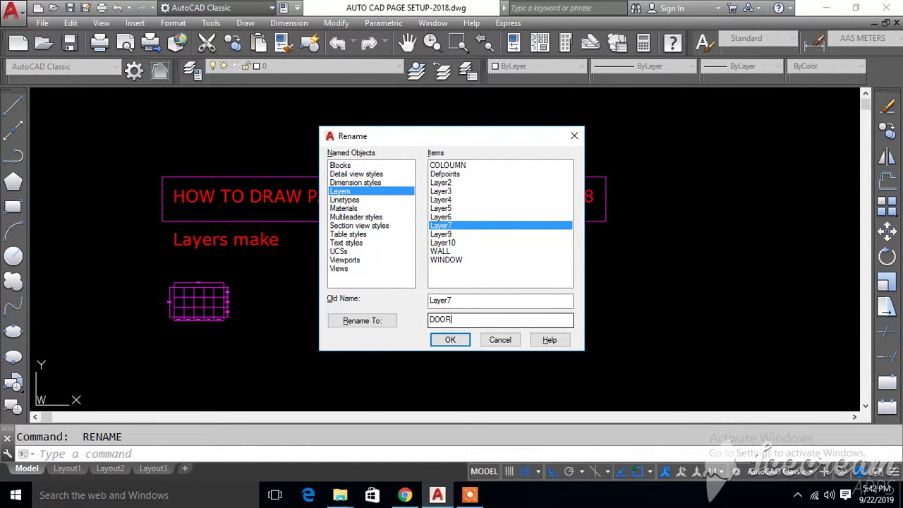
{"action": "key", "text": "Return"}
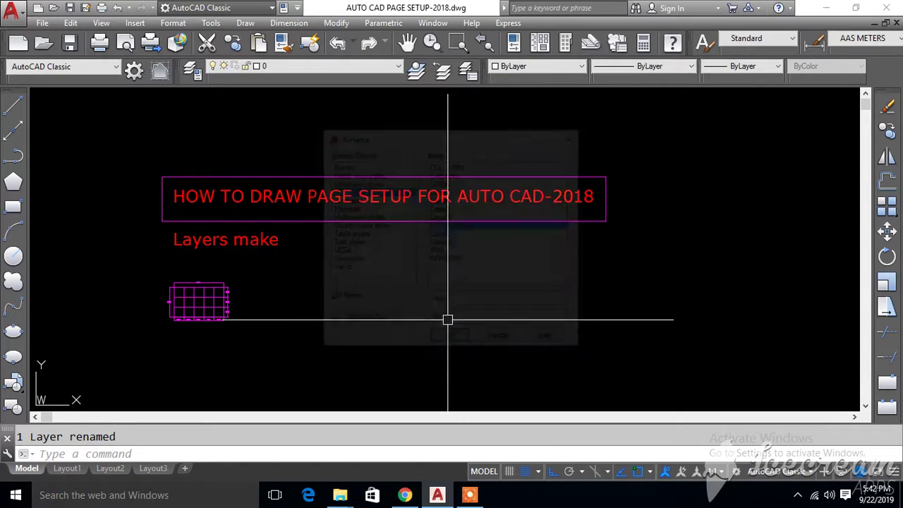
Rename Layer10 to FURNITURE and close the Rename dialog.
{"action": "key", "text": "Return"}
{"action": "left_click", "coordinate": [444, 242]}
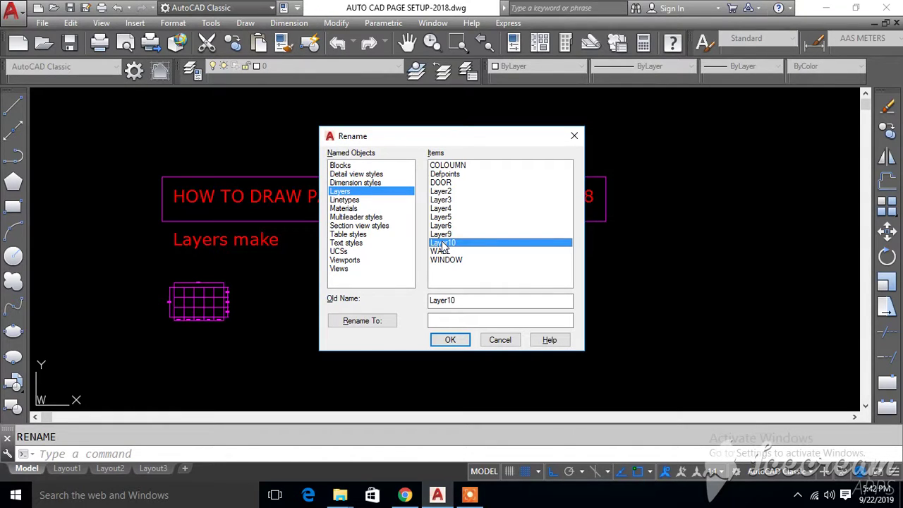
{"action": "left_click", "coordinate": [449, 318]}
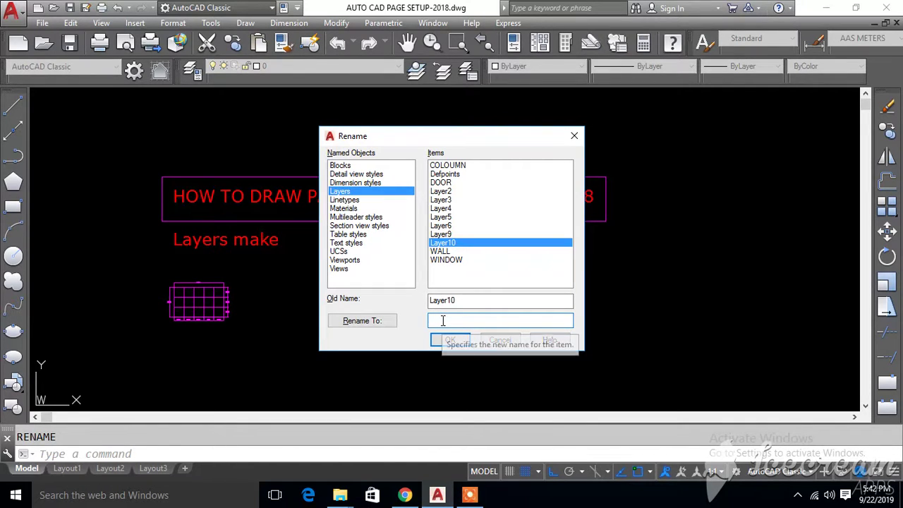
{"action": "type", "text": "FURNITURE"}
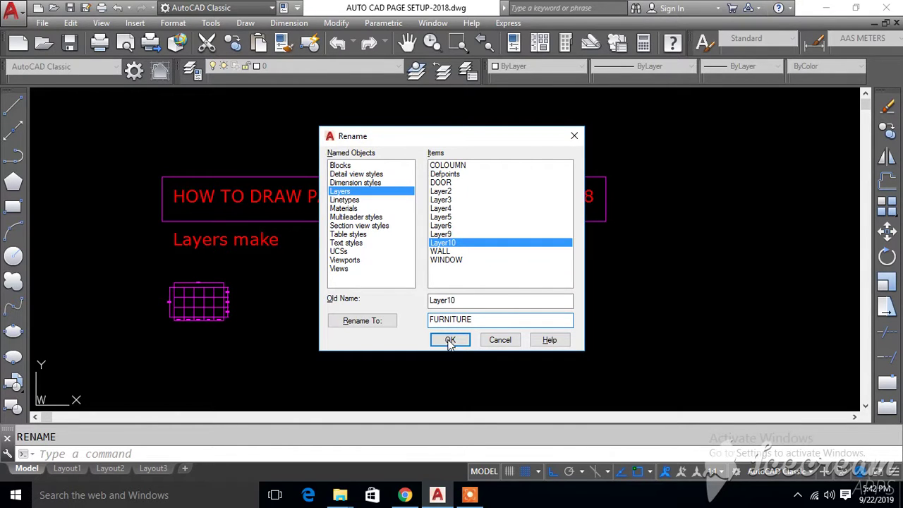
{"action": "left_click", "coordinate": [450, 341]}
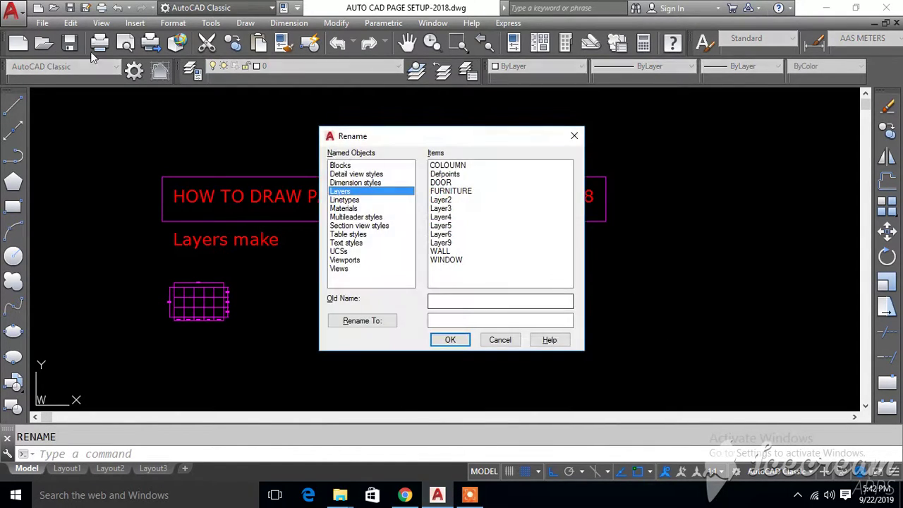
{"action": "left_click", "coordinate": [450, 337]}
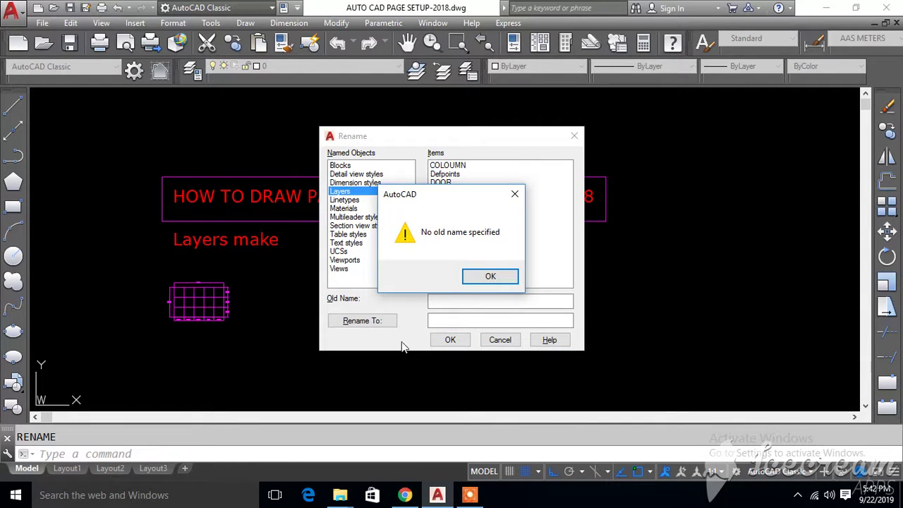
{"action": "left_click", "coordinate": [493, 276]}
{"action": "left_click", "coordinate": [500, 340]}
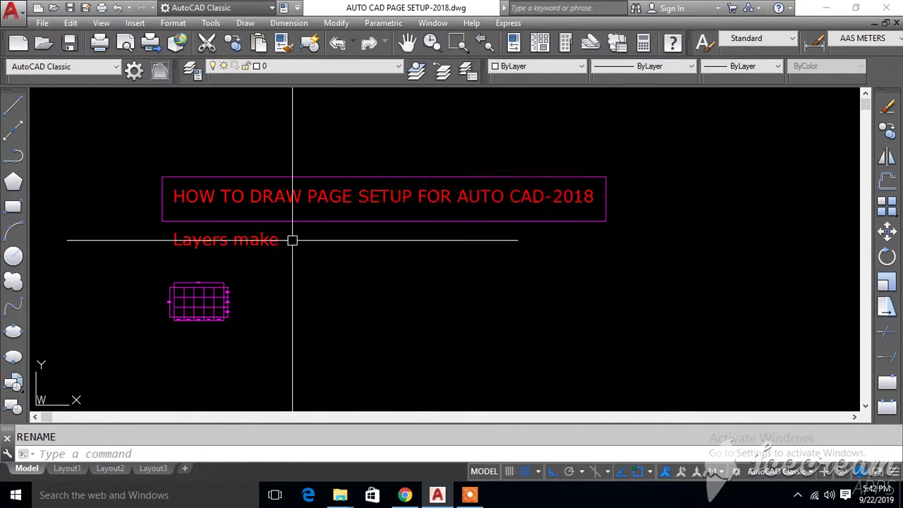
Open the Layer Properties Manager and enlarge it to show every column.
{"action": "left_click", "coordinate": [191, 69]}
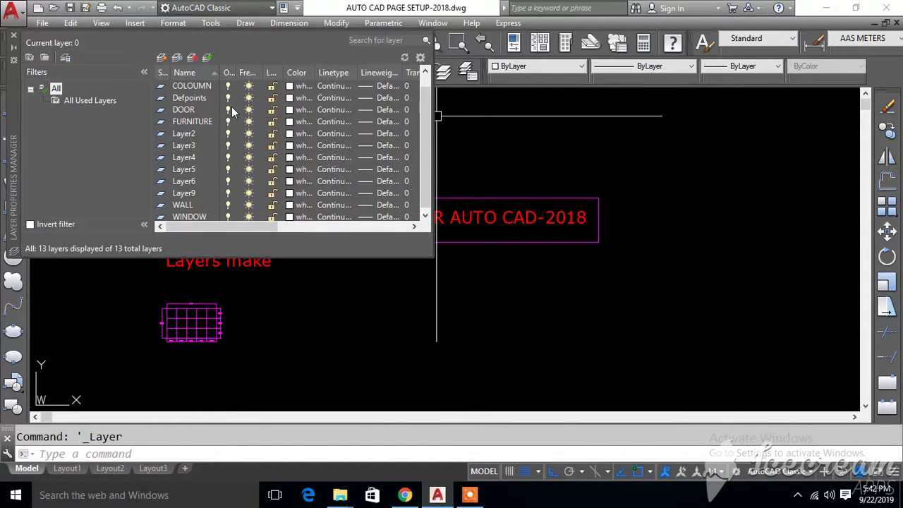
{"action": "left_click", "coordinate": [434, 257]}
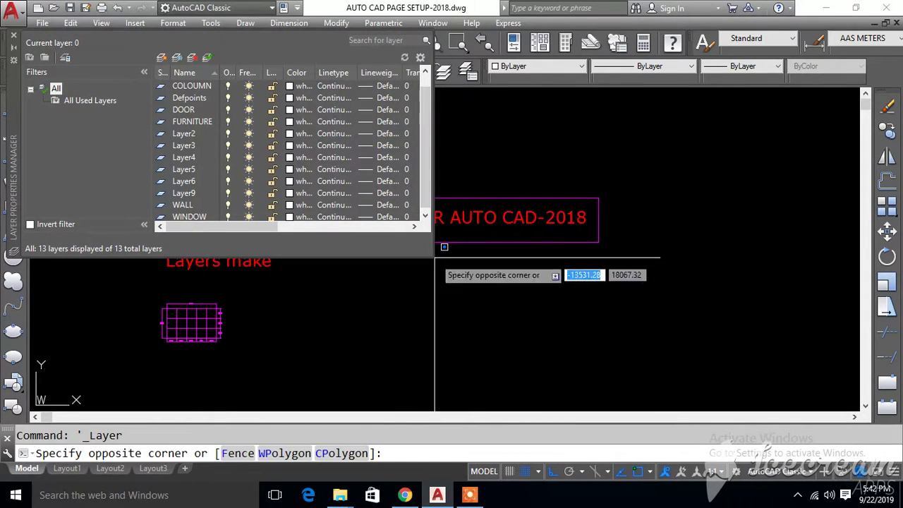
{"action": "left_click_drag", "start_coordinate": [431, 257], "coordinate": [634, 362]}
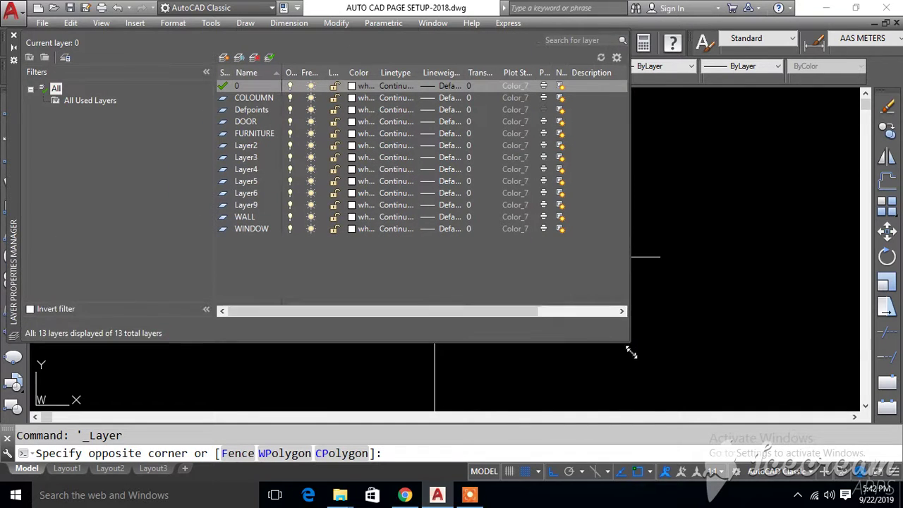
Dismiss the repeated layer-modification errors and cancel the pending selection command.
{"action": "left_click", "coordinate": [348, 99]}
{"action": "left_click", "coordinate": [528, 255]}
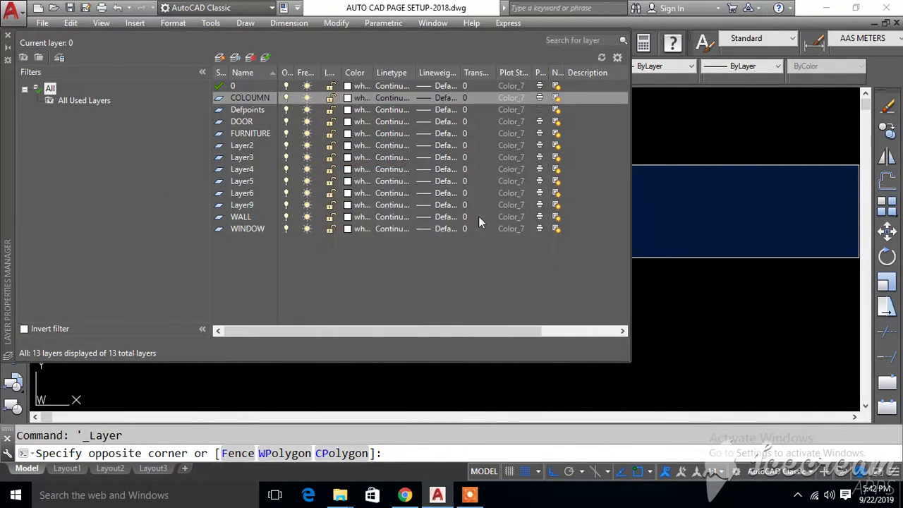
{"action": "left_click", "coordinate": [348, 99]}
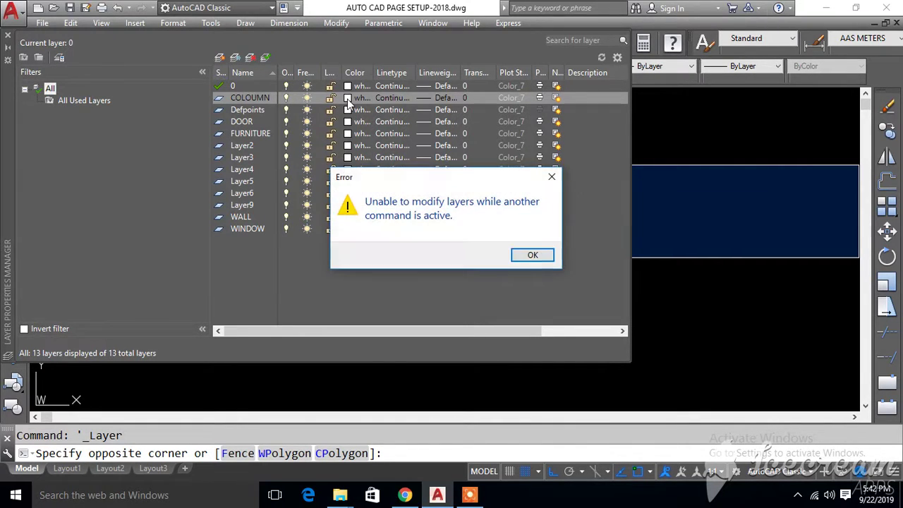
{"action": "left_click", "coordinate": [529, 254]}
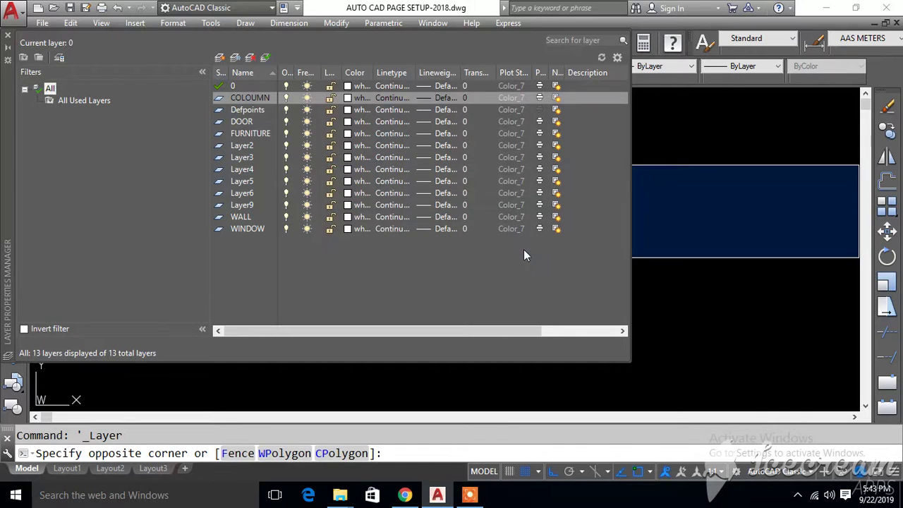
{"action": "left_click", "coordinate": [443, 98]}
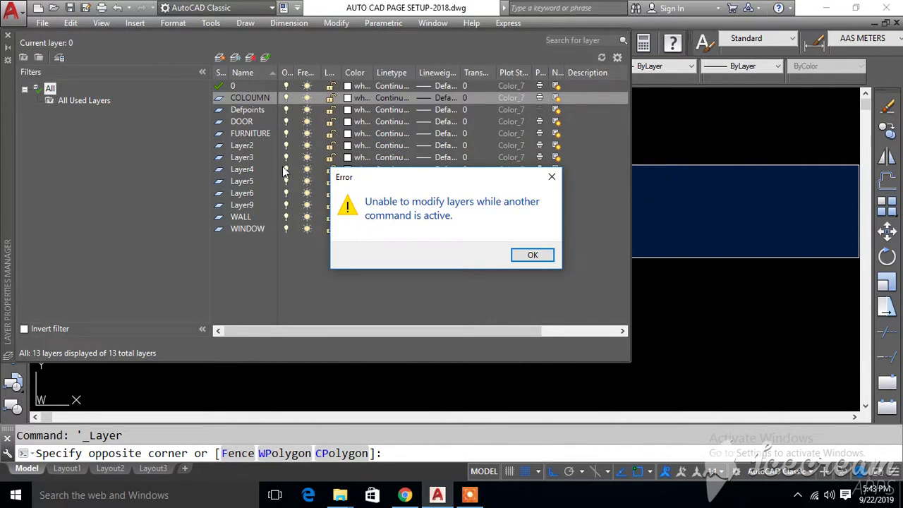
{"action": "left_click", "coordinate": [529, 256]}
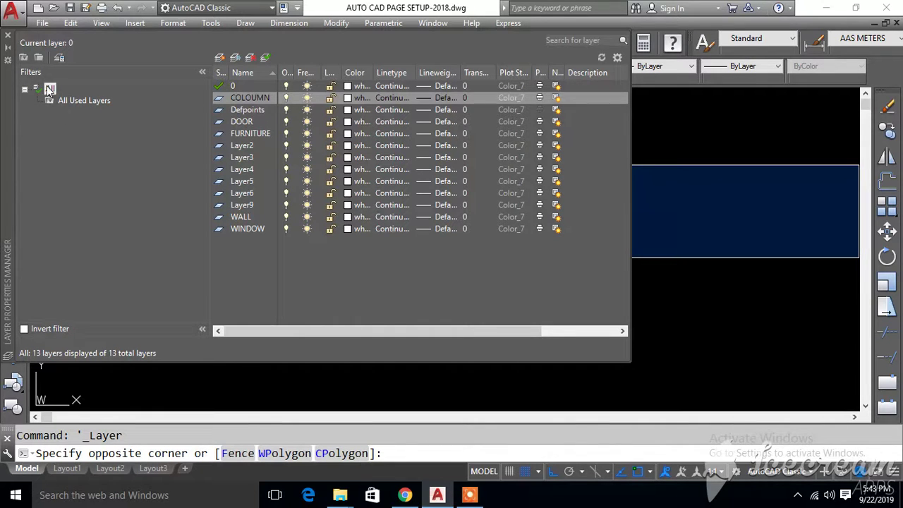
{"action": "left_click", "coordinate": [239, 61]}
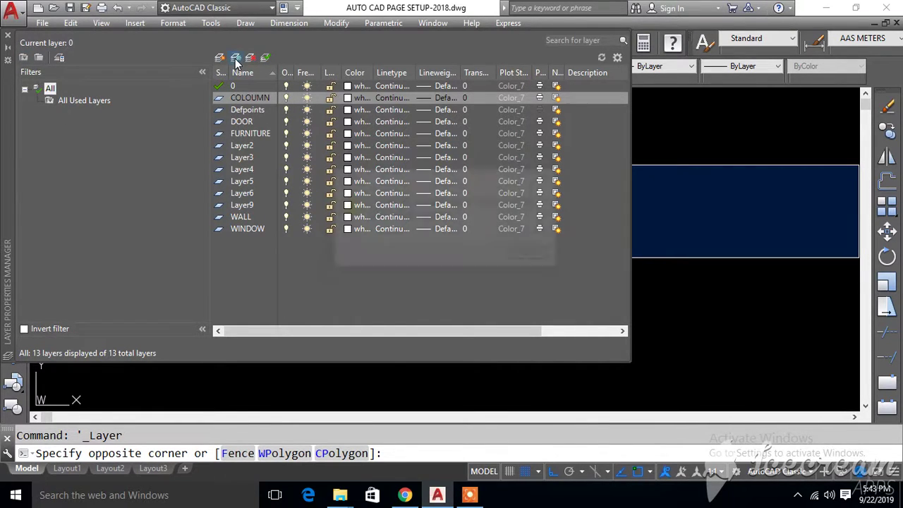
{"action": "left_click", "coordinate": [533, 256]}
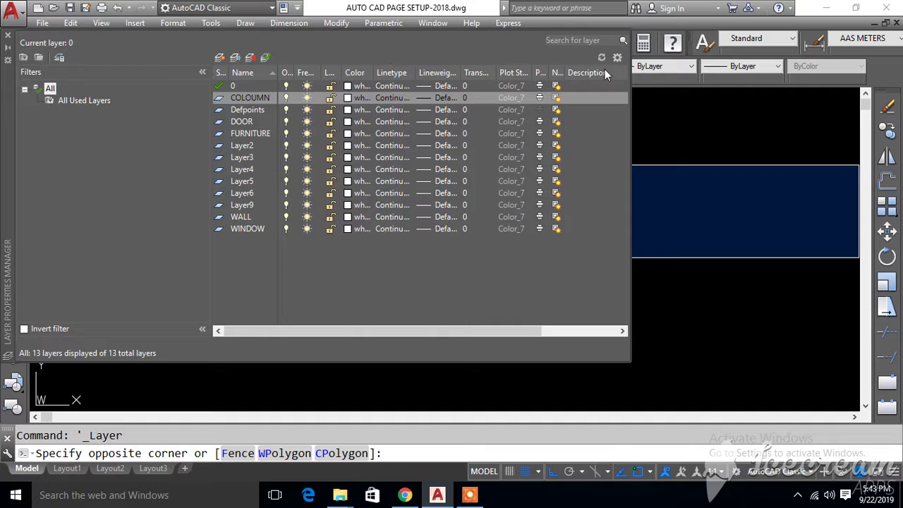
{"action": "key", "text": "Escape"}
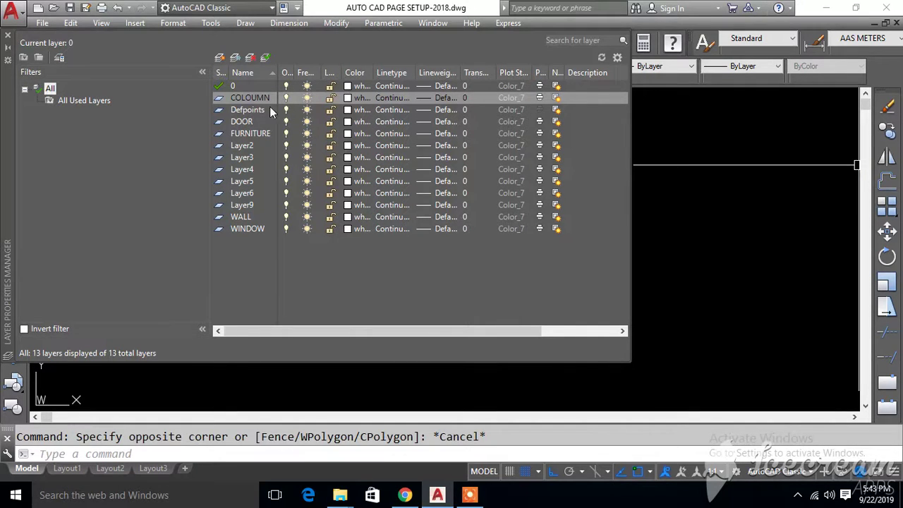
Set the COLOUMN layer colour to red.
{"action": "left_click", "coordinate": [348, 98]}
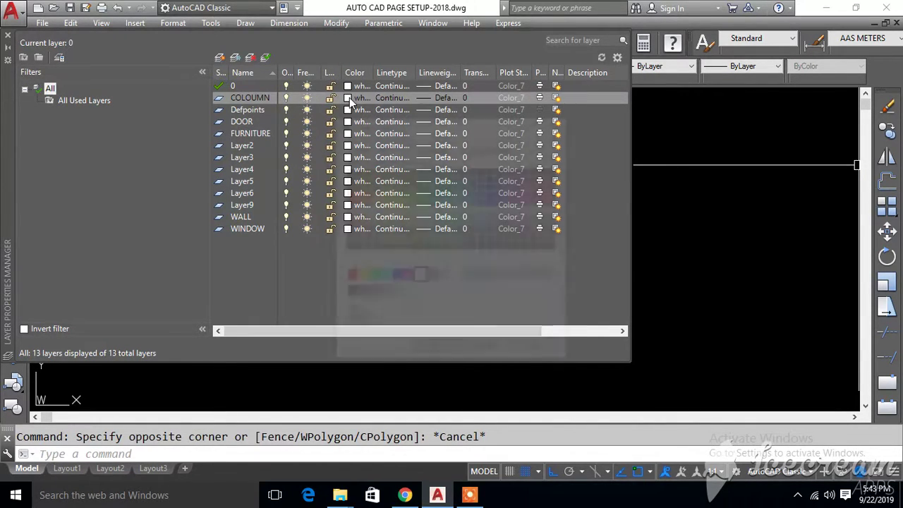
{"action": "key", "text": "Escape"}
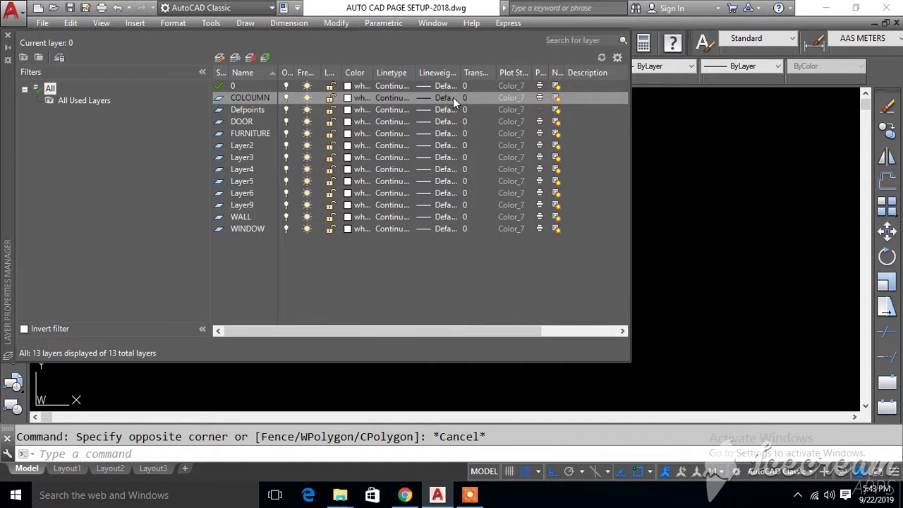
{"action": "left_click", "coordinate": [349, 98]}
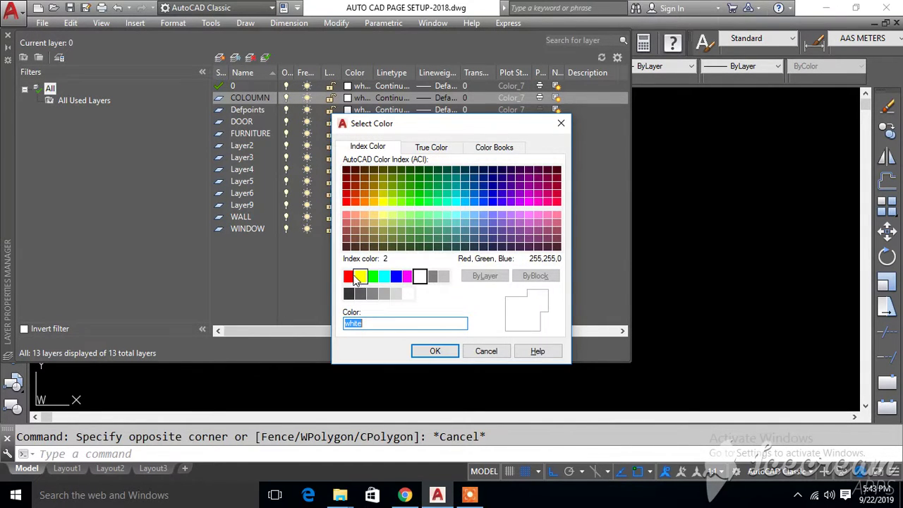
{"action": "left_click", "coordinate": [349, 277]}
{"action": "left_click", "coordinate": [435, 351]}
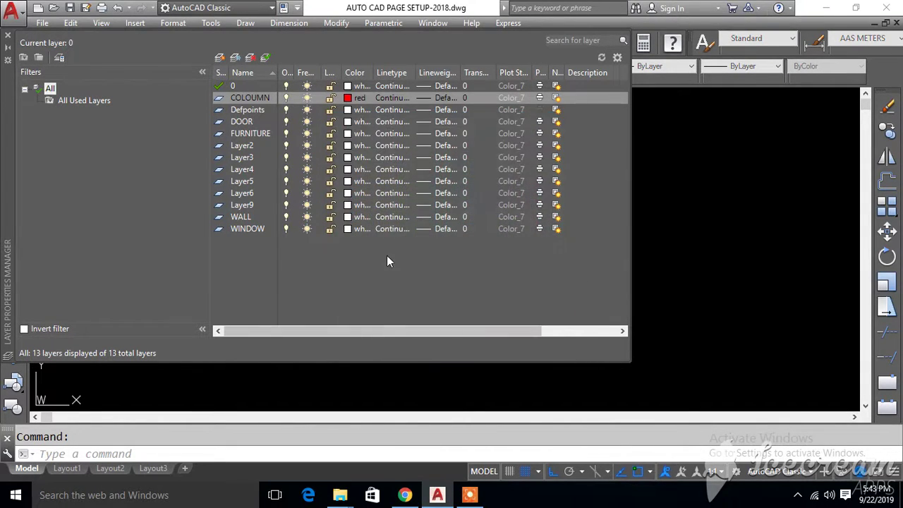
Give the COLOUMN layer a 0.30 mm lineweight.
{"action": "left_click", "coordinate": [445, 99]}
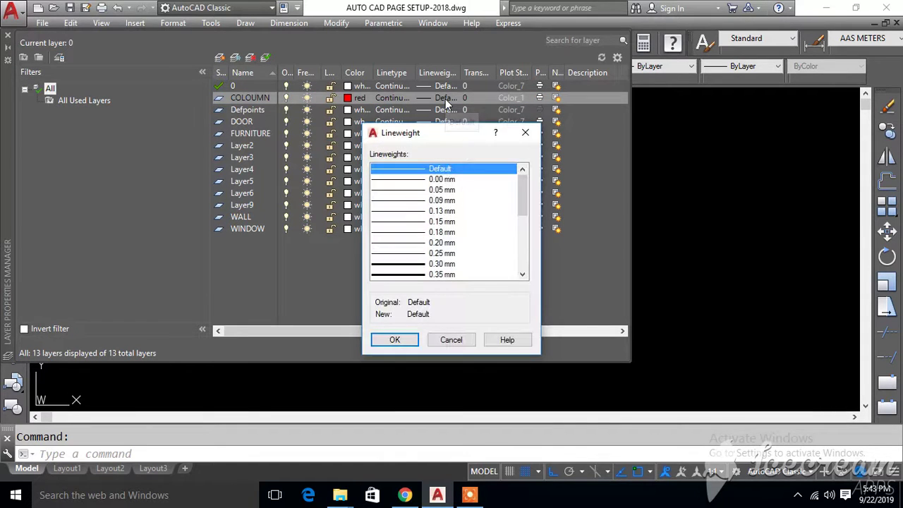
{"action": "left_click", "coordinate": [443, 265]}
{"action": "left_click", "coordinate": [395, 339]}
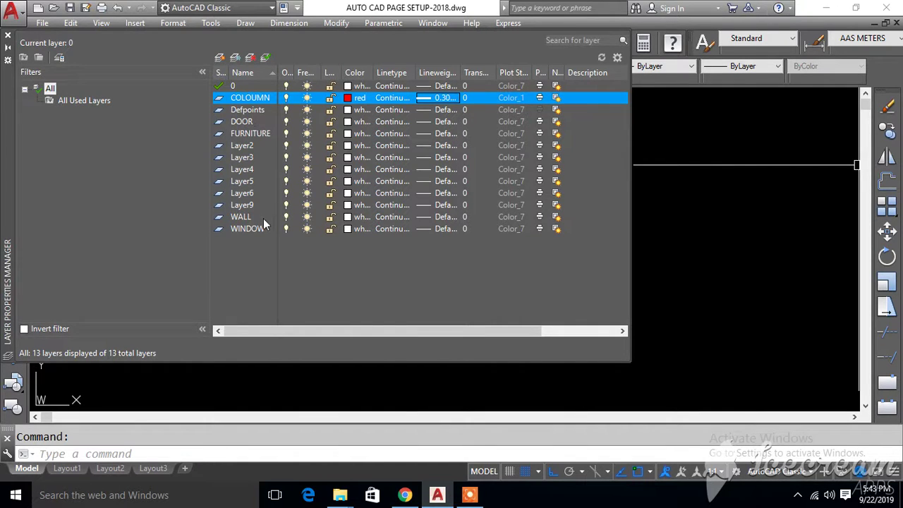
{"action": "left_click", "coordinate": [357, 218]}
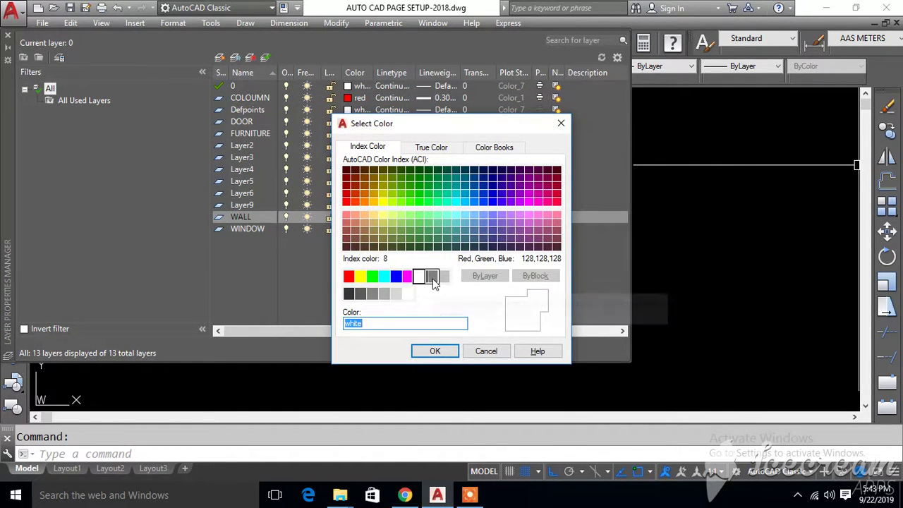
Give the WALL layer colour 8 and a 0.30 mm lineweight.
{"action": "left_click", "coordinate": [432, 276]}
{"action": "left_click", "coordinate": [435, 351]}
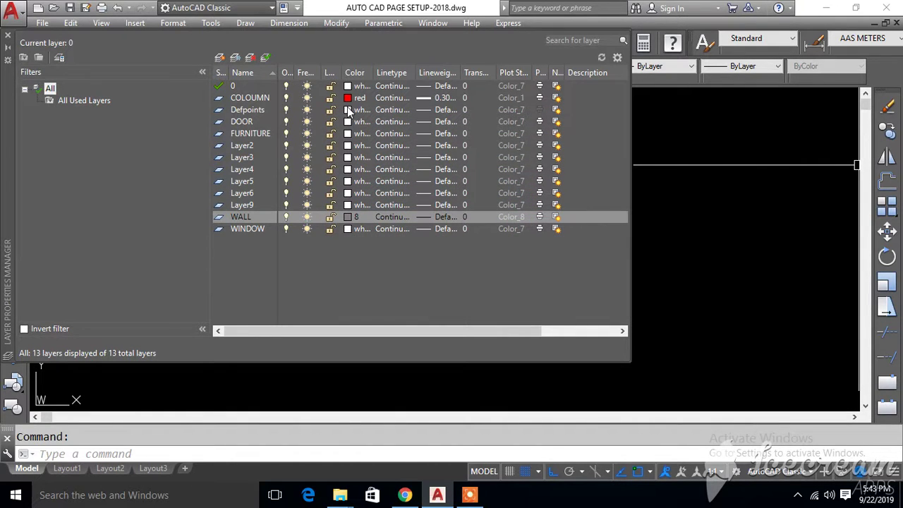
{"action": "left_click", "coordinate": [448, 218]}
{"action": "left_click", "coordinate": [441, 263]}
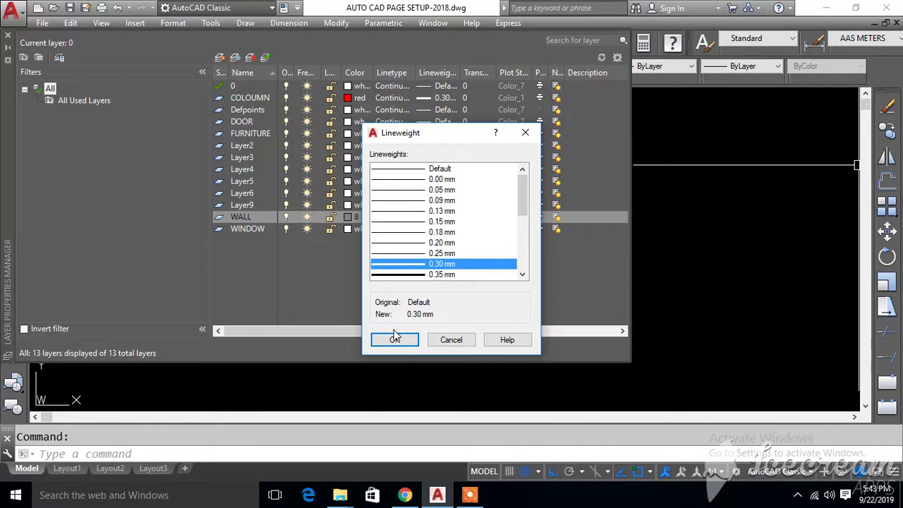
{"action": "left_click", "coordinate": [398, 339]}
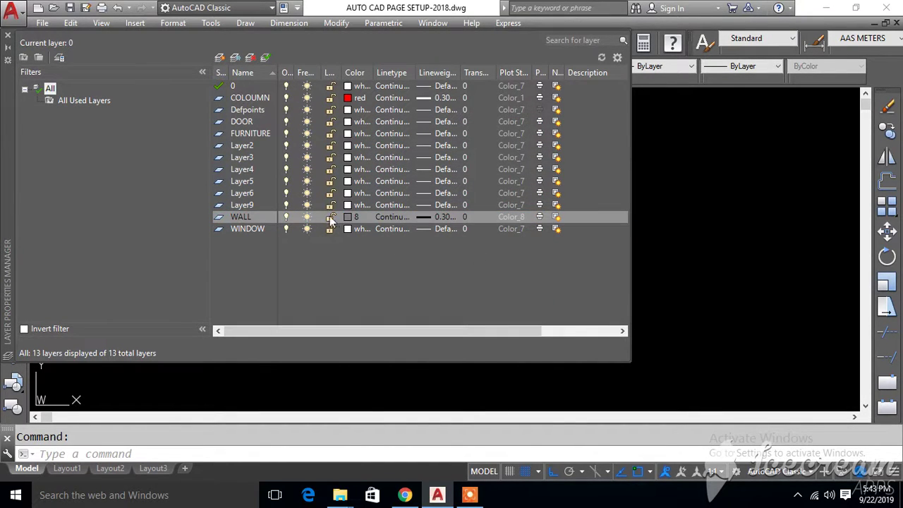
Give the WINDOW layer cyan colour and a 0.15 mm lineweight.
{"action": "left_click", "coordinate": [348, 230]}
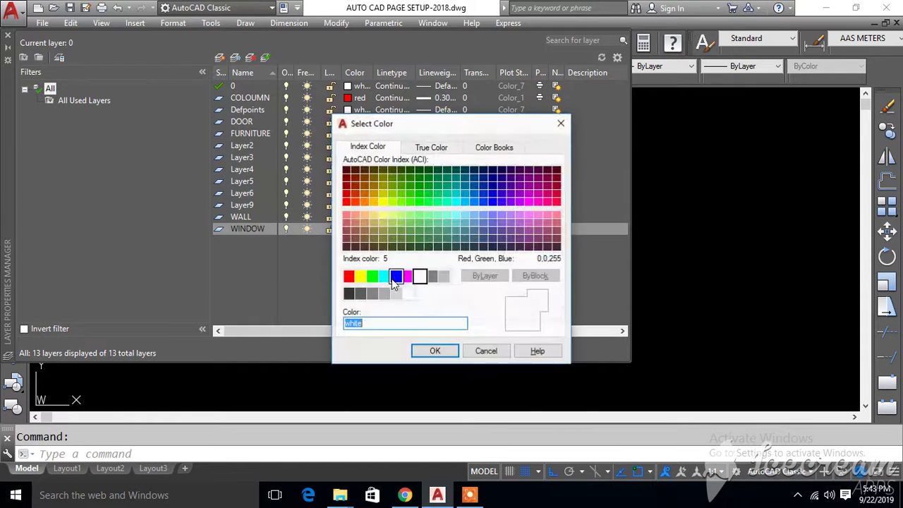
{"action": "left_click", "coordinate": [435, 352]}
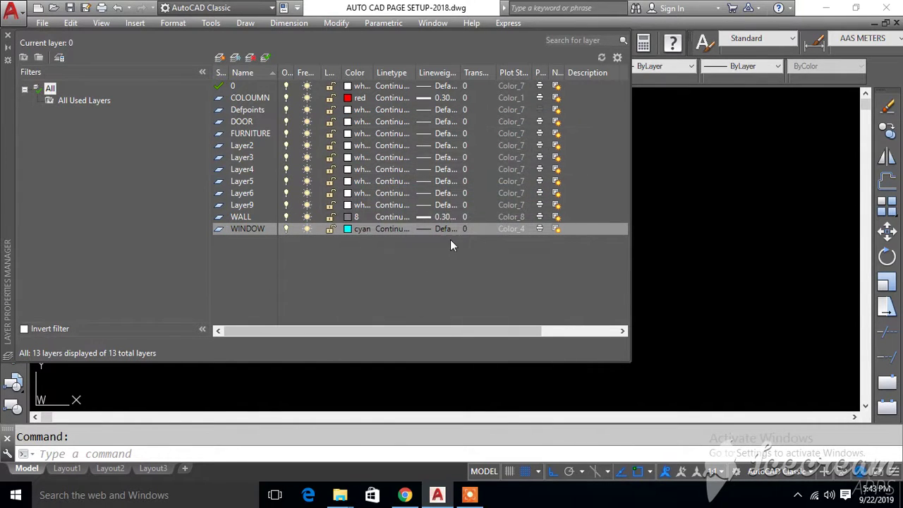
{"action": "left_click", "coordinate": [446, 229]}
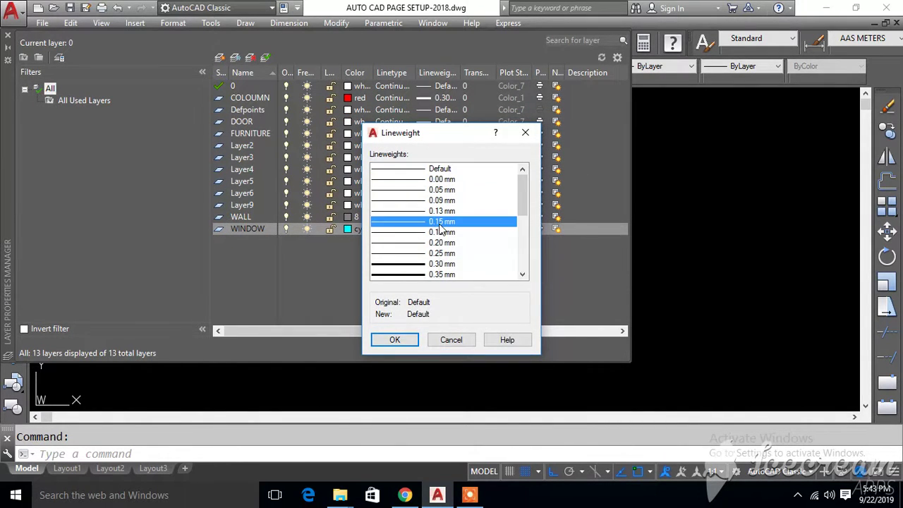
{"action": "left_click", "coordinate": [396, 340]}
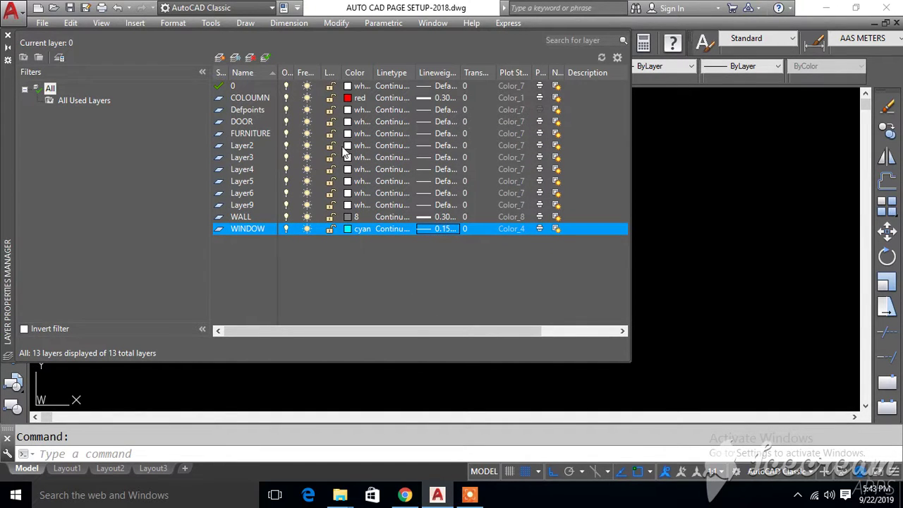
Give FURNITURE colour 18 and a 0.13 mm lineweight, then close the layer manager.
{"action": "left_click", "coordinate": [348, 133]}
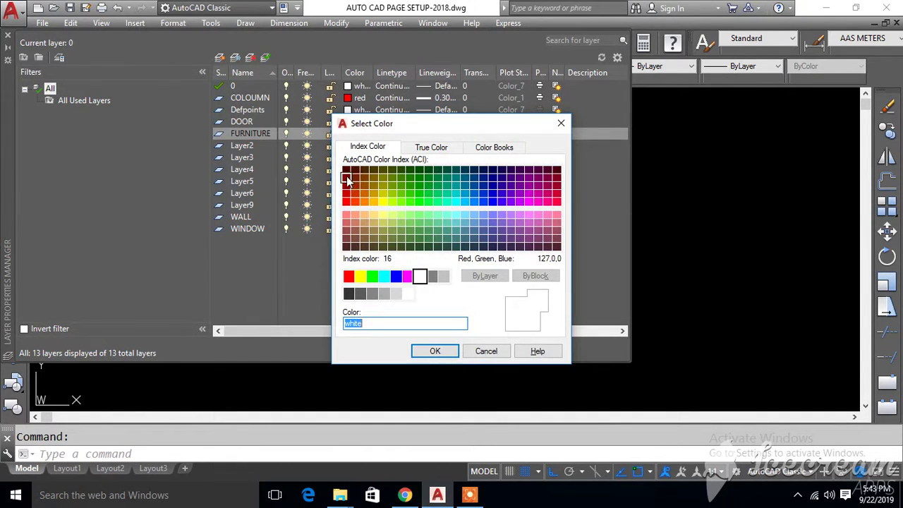
{"action": "left_click", "coordinate": [436, 351]}
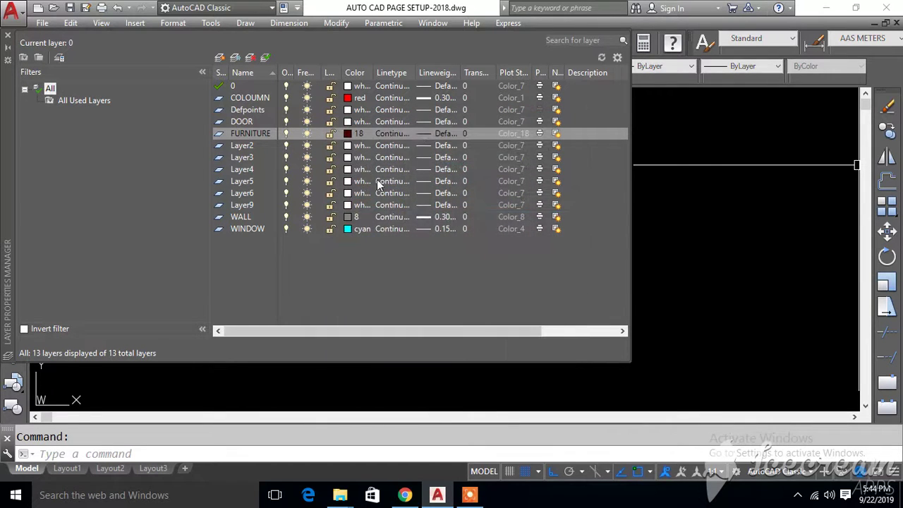
{"action": "left_click", "coordinate": [435, 134]}
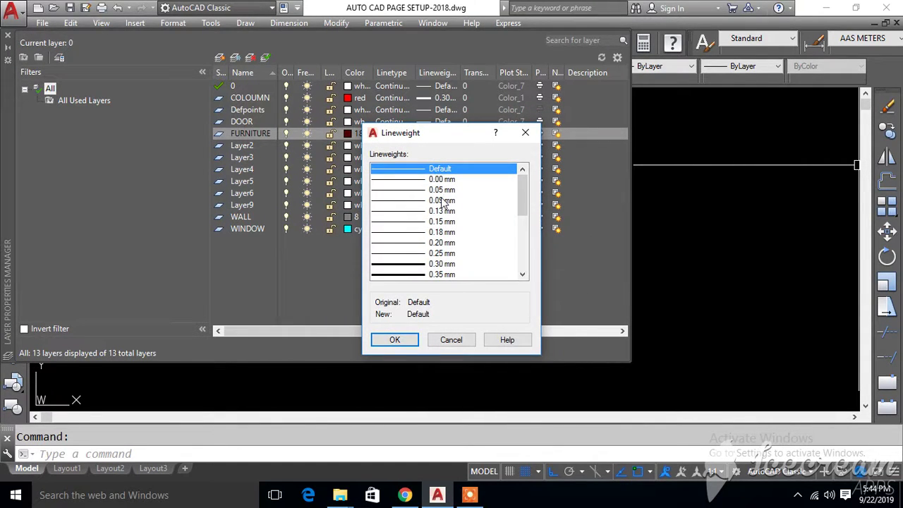
{"action": "left_click", "coordinate": [442, 210]}
{"action": "left_click", "coordinate": [393, 341]}
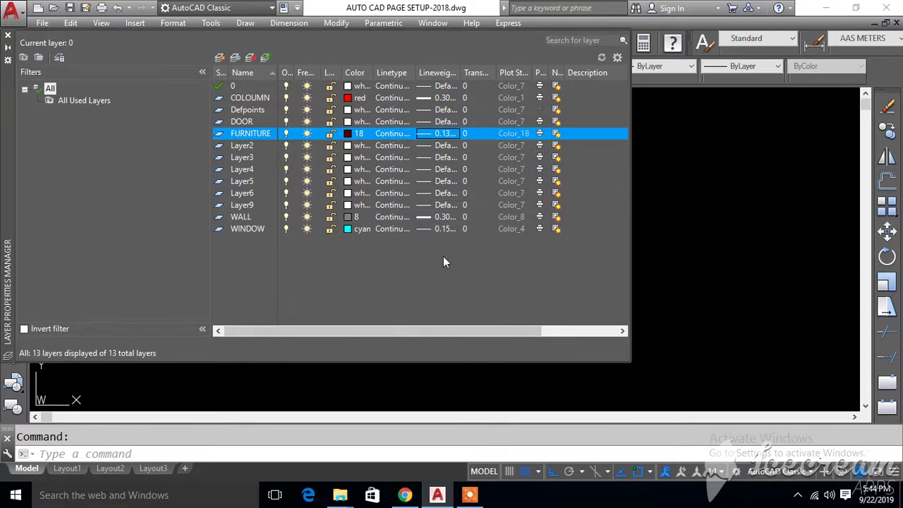
{"action": "left_click", "coordinate": [9, 36]}
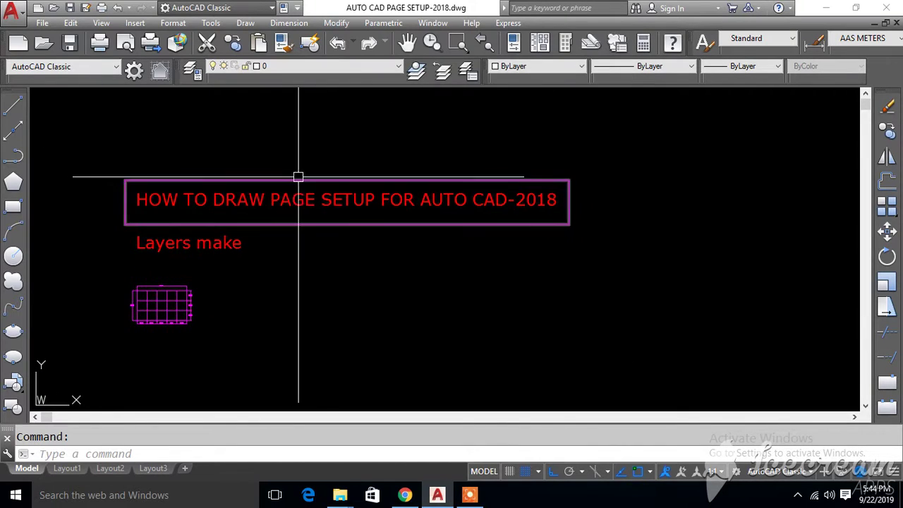
Make WALL the current layer from the Layer dropdown.
{"action": "left_click", "coordinate": [123, 165]}
{"action": "left_click", "coordinate": [609, 357]}
{"action": "key", "text": "Escape"}
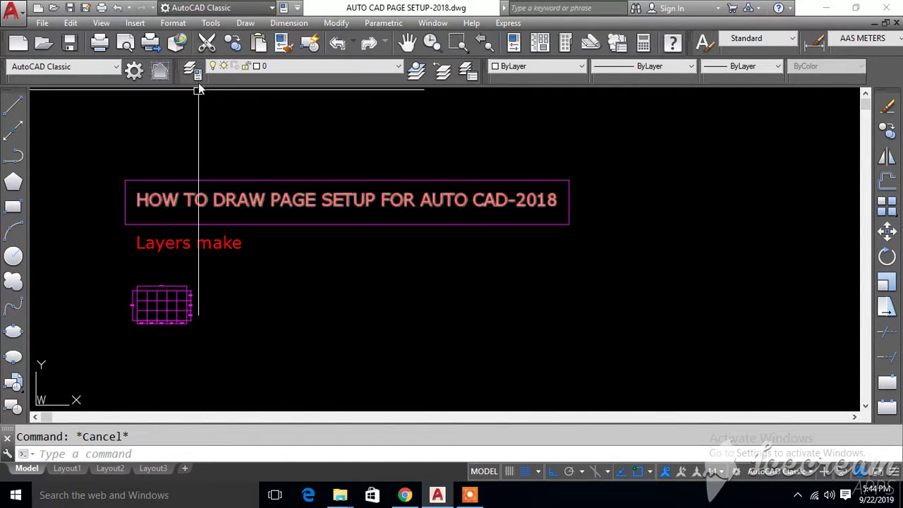
{"action": "left_click", "coordinate": [313, 71]}
{"action": "left_click", "coordinate": [275, 196]}
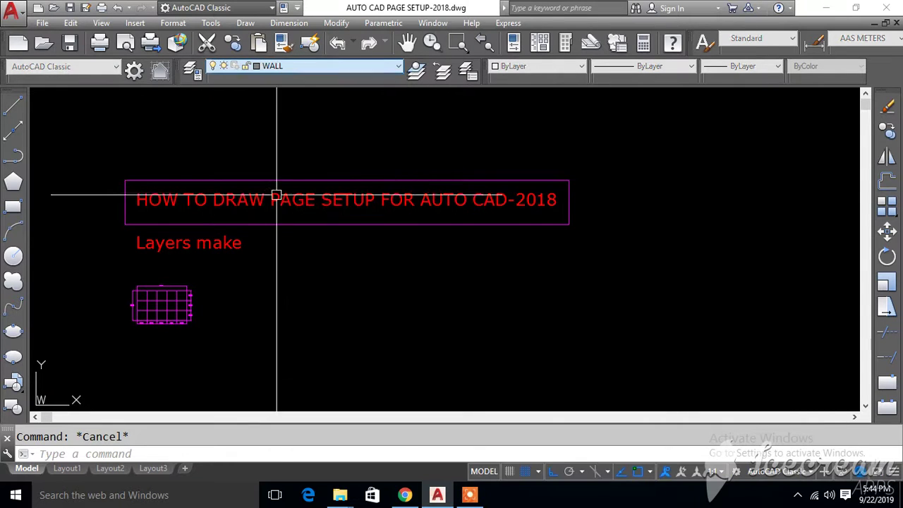
{"action": "middle_click_drag", "start_coordinate": [332, 270], "coordinate": [341, 222]}
{"action": "type", "text": "OP"}
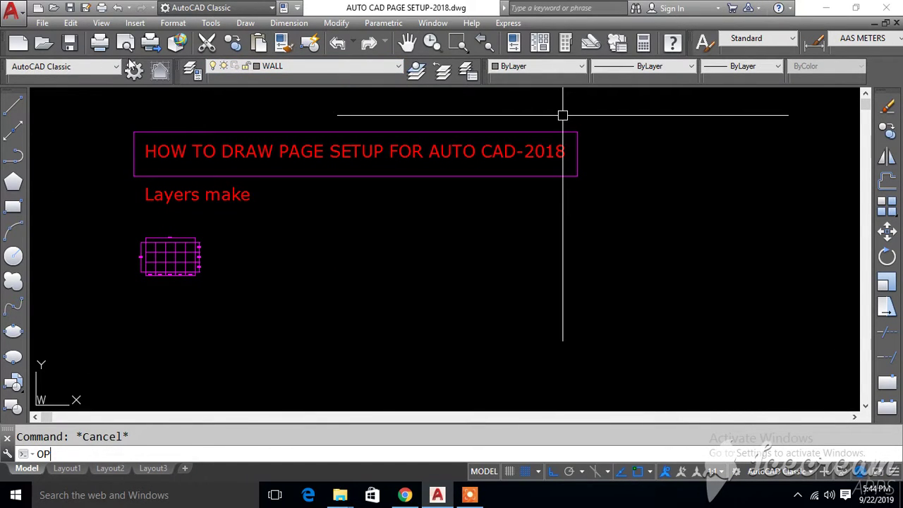
Set the 2D model space background colour to White in Options.
{"action": "key", "text": "Return"}
{"action": "left_click", "coordinate": [307, 292]}
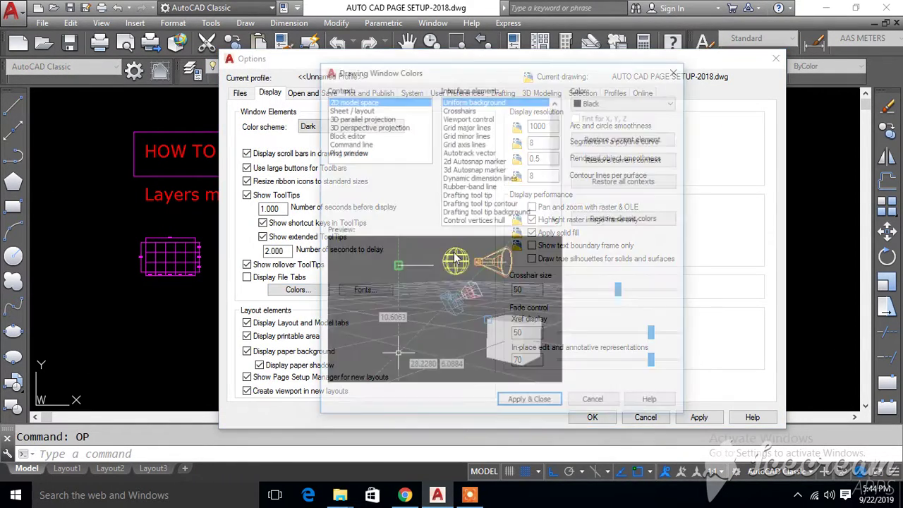
{"action": "left_click", "coordinate": [618, 103]}
{"action": "left_click", "coordinate": [593, 180]}
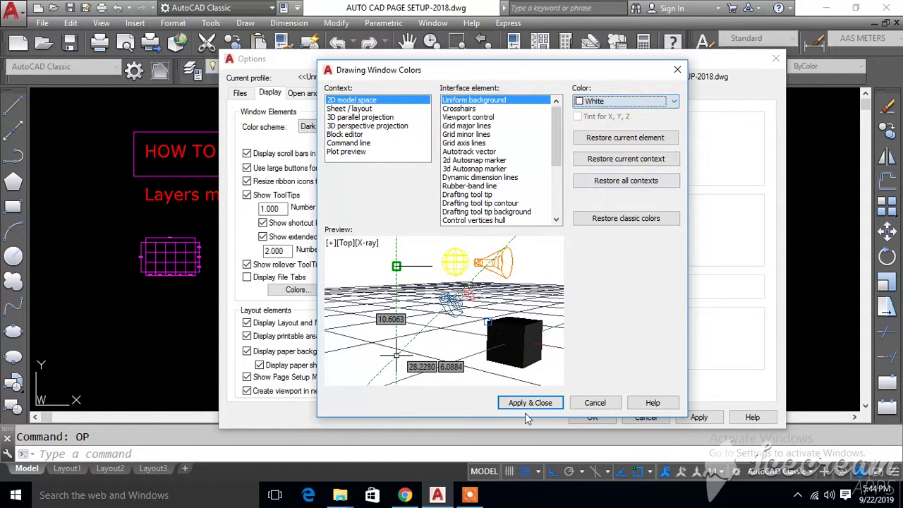
{"action": "left_click", "coordinate": [525, 404]}
{"action": "left_click", "coordinate": [607, 417]}
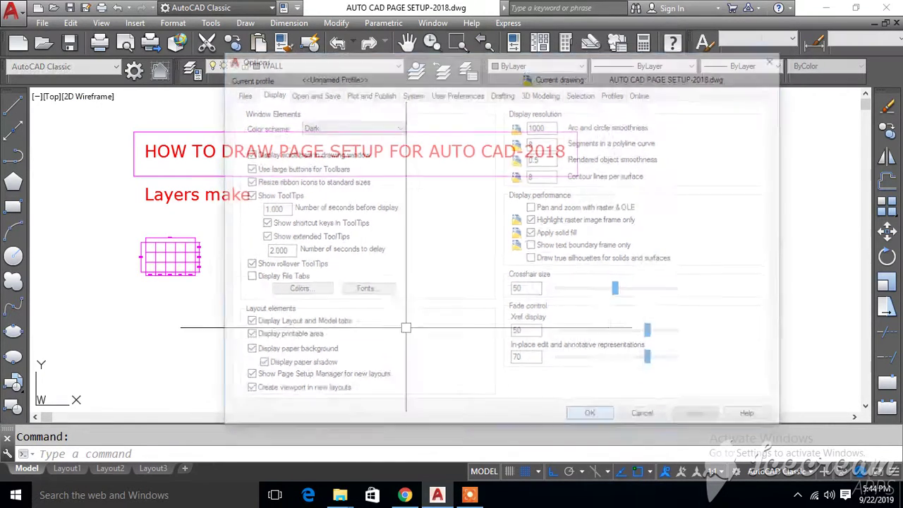
{"action": "scroll", "coordinate": [294, 240], "scroll_direction": "down", "scroll_amount": 2}
{"action": "scroll", "coordinate": [339, 219], "scroll_direction": "up", "scroll_amount": 5}
Draw the horizontal wall line with the LINE tool.
{"action": "middle_click_drag", "start_coordinate": [366, 206], "coordinate": [217, 170]}
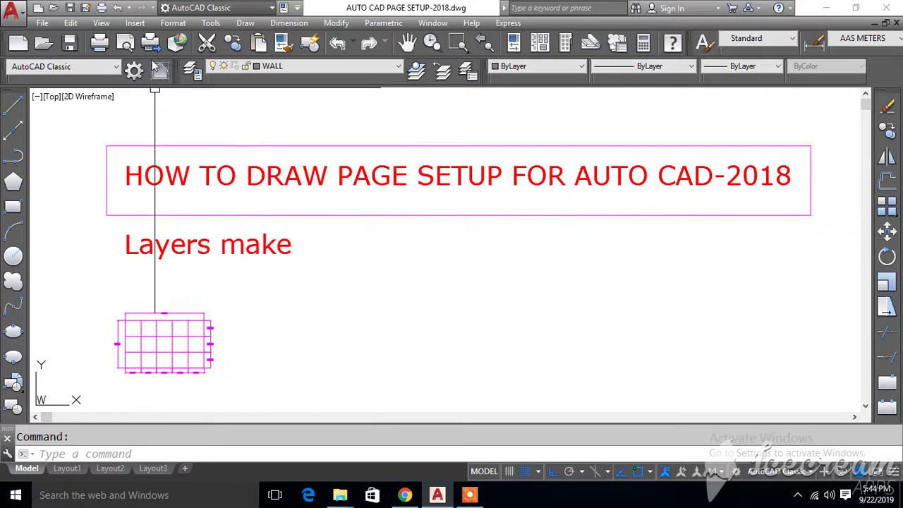
{"action": "left_click", "coordinate": [13, 104]}
{"action": "middle_click_drag", "start_coordinate": [330, 301], "coordinate": [256, 246]}
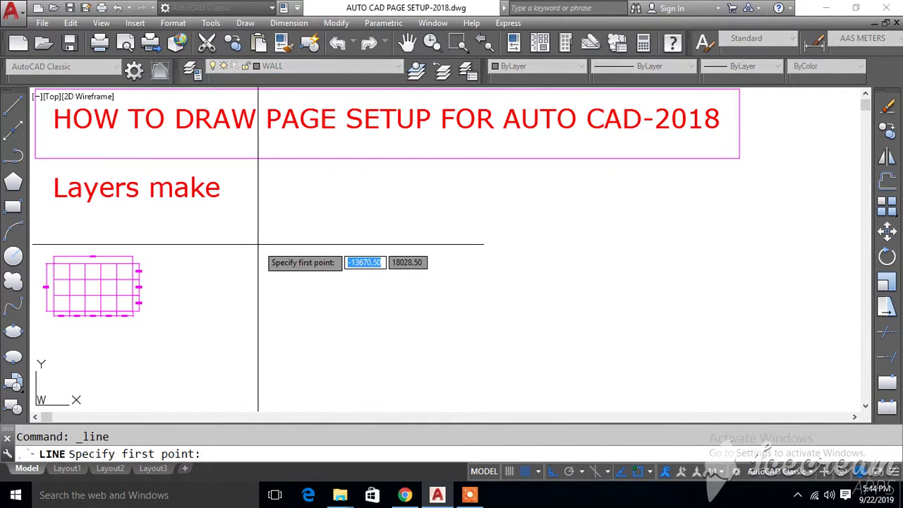
{"action": "left_click", "coordinate": [243, 245]}
{"action": "left_click", "coordinate": [706, 257]}
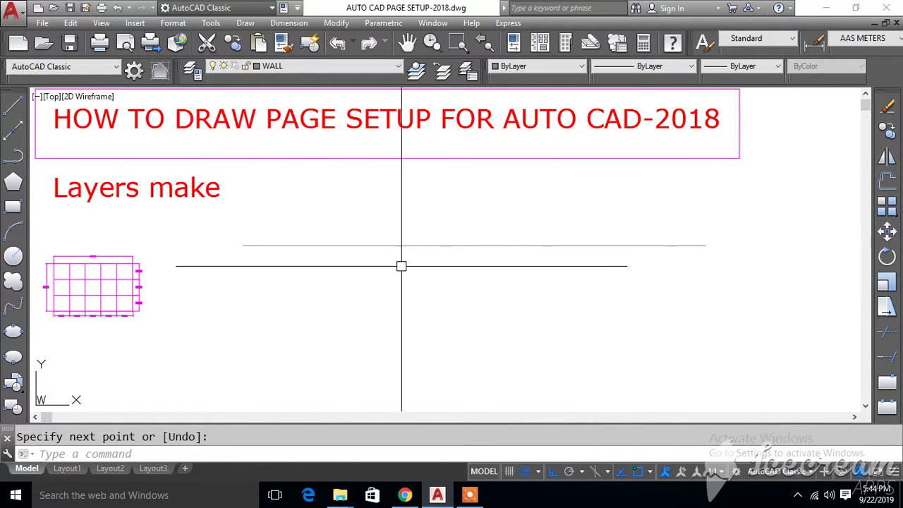
{"action": "middle_click_drag", "start_coordinate": [402, 264], "coordinate": [387, 237]}
Draw the vertical wall line down from the horizontal line's left end.
{"action": "key", "text": "Return"}
{"action": "key", "text": "Return"}
{"action": "left_click", "coordinate": [228, 218]}
{"action": "scroll", "coordinate": [242, 244], "scroll_direction": "down", "scroll_amount": 4}
{"action": "left_click", "coordinate": [254, 366]}
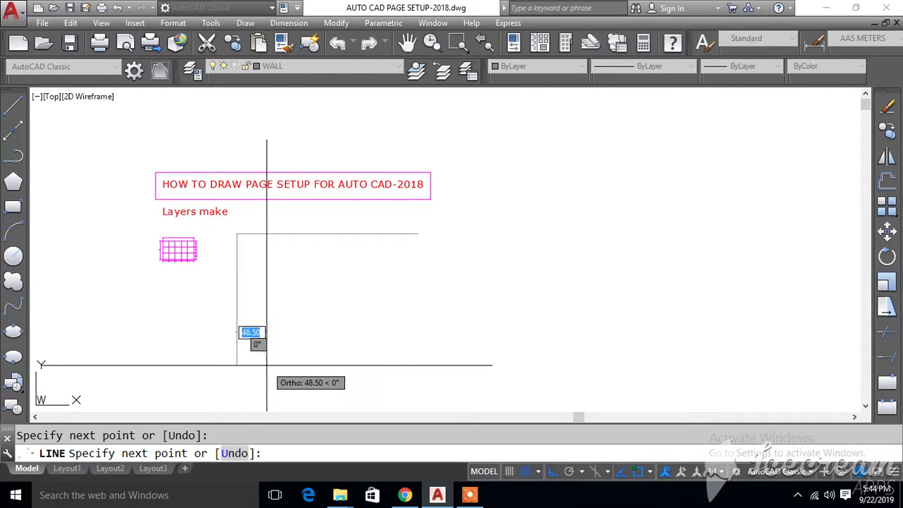
{"action": "key", "text": "Return"}
{"action": "middle_click_drag", "start_coordinate": [395, 346], "coordinate": [378, 325]}
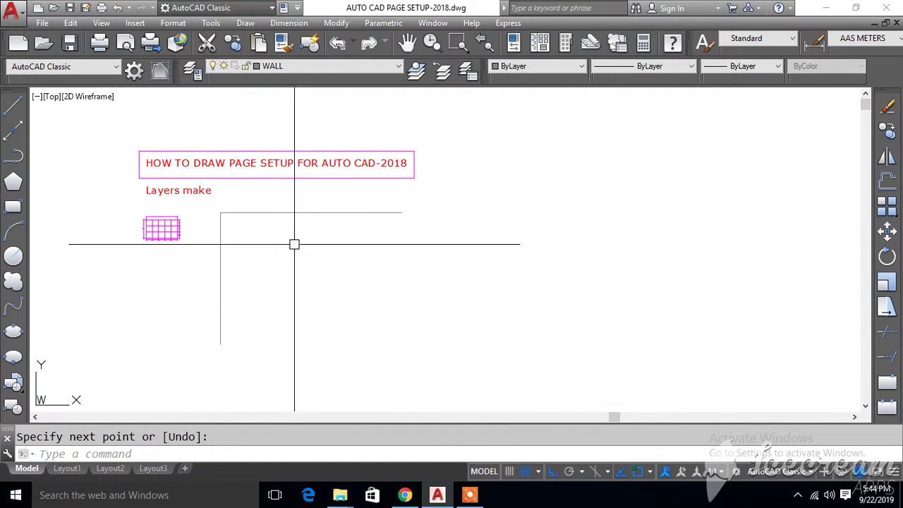
{"action": "scroll", "coordinate": [222, 204], "scroll_direction": "up", "scroll_amount": 4}
{"action": "scroll", "coordinate": [246, 214], "scroll_direction": "up", "scroll_amount": 2}
{"action": "mouse_move", "coordinate": [365, 226]}
{"action": "middle_mouse_down"}
{"action": "mouse_move", "coordinate": [308, 212]}
{"action": "mouse_move", "coordinate": [265, 232]}
{"action": "middle_mouse_up"}
{"action": "left_click", "coordinate": [311, 66]}
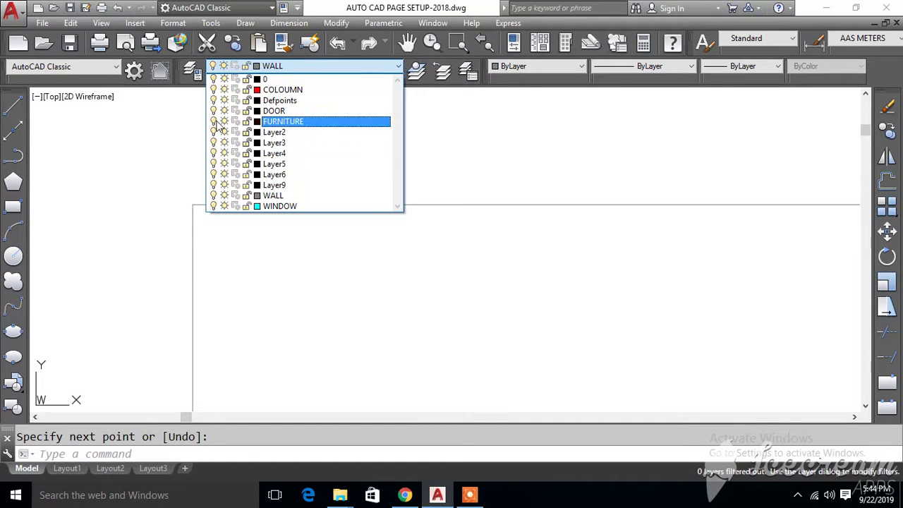
Make COLOUMN current and draw a small test rectangle at the wall corner.
{"action": "left_click", "coordinate": [269, 90]}
{"action": "mouse_move", "coordinate": [273, 165]}
{"action": "middle_mouse_down"}
{"action": "mouse_move", "coordinate": [242, 155]}
{"action": "mouse_move", "coordinate": [261, 199]}
{"action": "middle_mouse_up"}
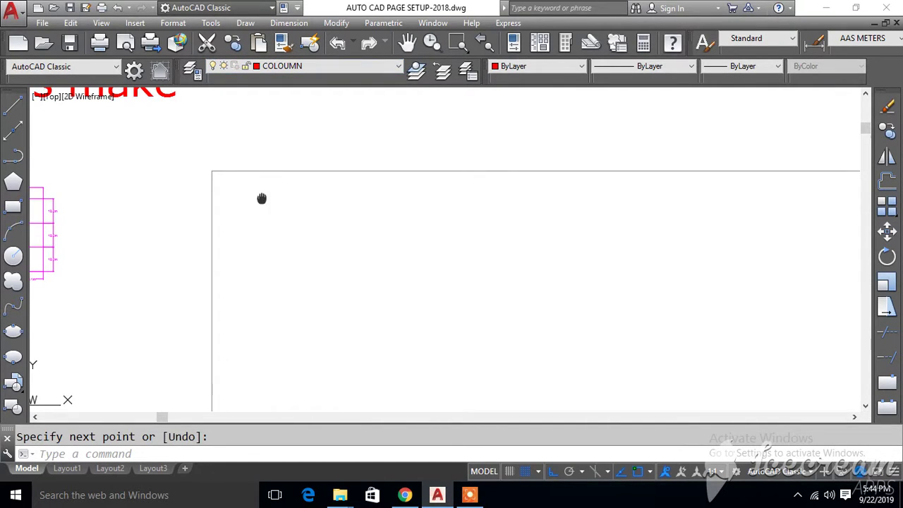
{"action": "left_click", "coordinate": [13, 207]}
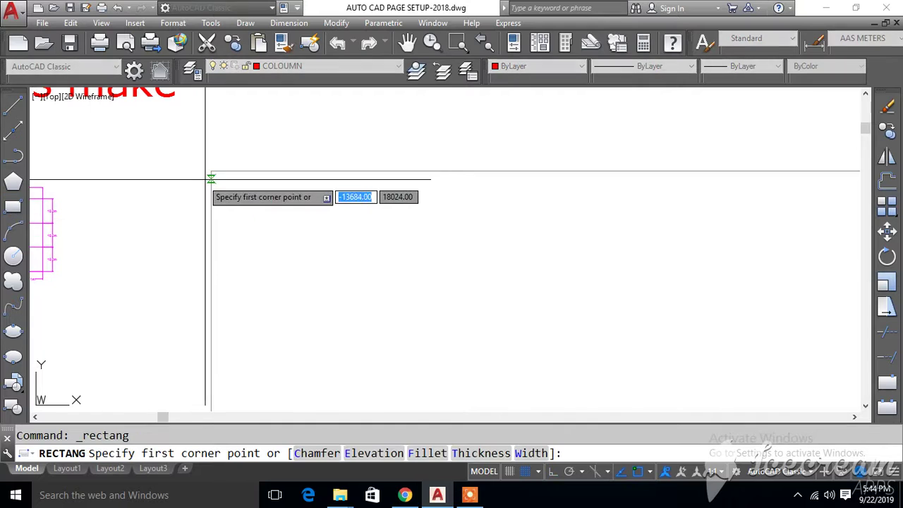
{"action": "left_click", "coordinate": [211, 170]}
{"action": "scroll", "coordinate": [369, 261], "scroll_direction": "down", "scroll_amount": 2}
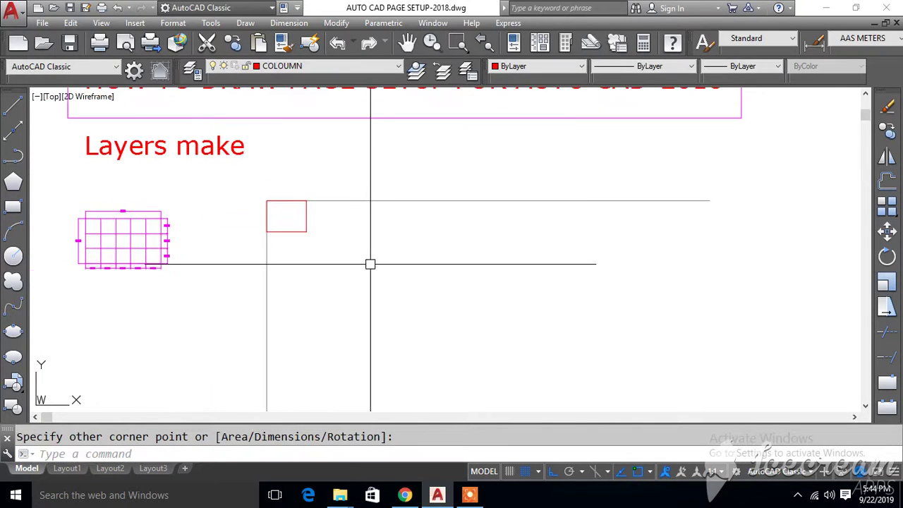
{"action": "scroll", "coordinate": [331, 250], "scroll_direction": "down", "scroll_amount": 2}
{"action": "scroll", "coordinate": [229, 208], "scroll_direction": "up", "scroll_amount": 3}
{"action": "type", "text": "0"}
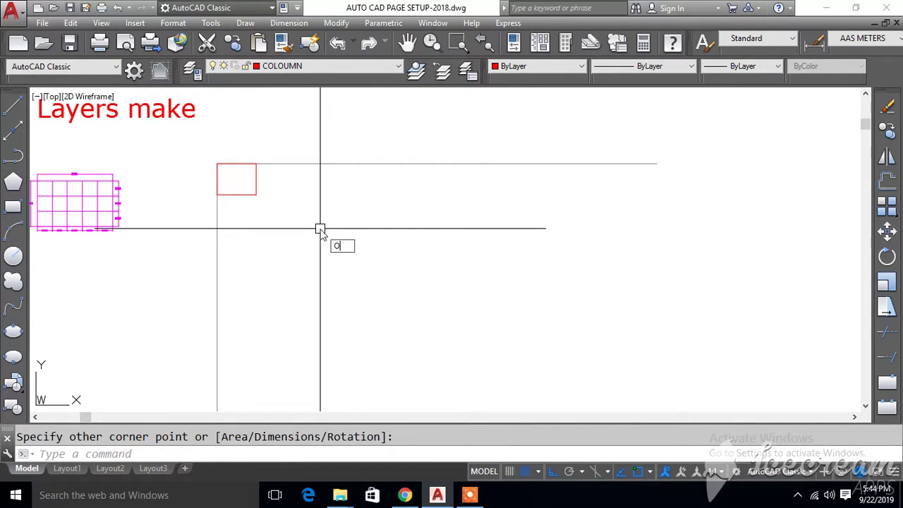
Offset both the horizontal and vertical wall lines 1 unit inward.
{"action": "key", "text": "Return"}
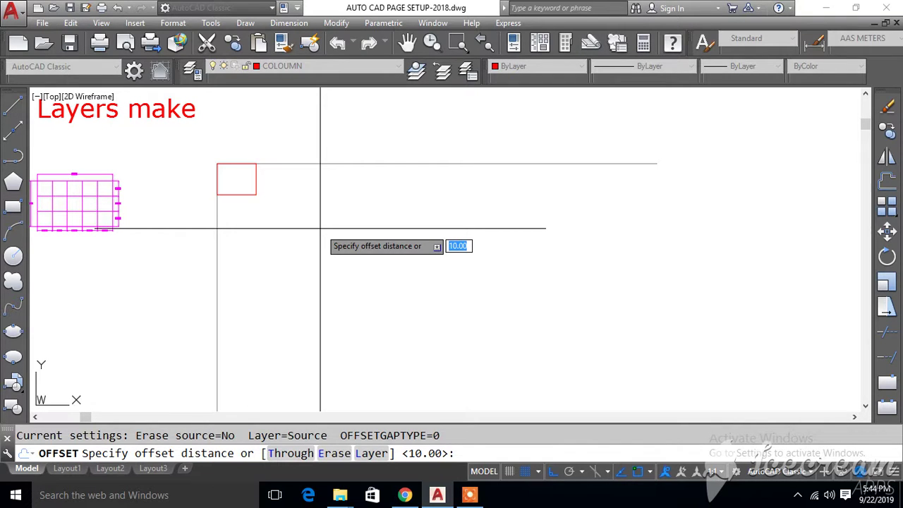
{"action": "type", "text": "1"}
{"action": "key", "text": "Return"}
{"action": "left_click", "coordinate": [287, 163]}
{"action": "left_click", "coordinate": [228, 232]}
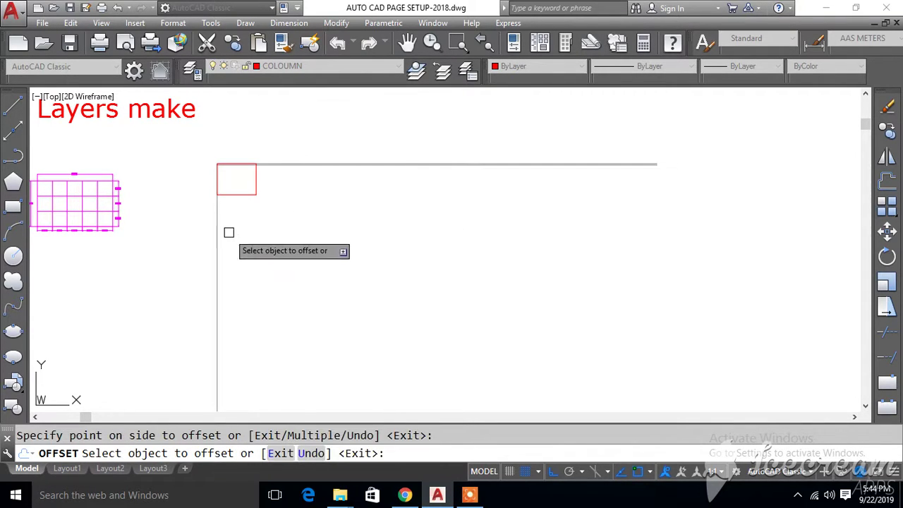
{"action": "left_click", "coordinate": [216, 224]}
{"action": "left_click", "coordinate": [313, 193]}
{"action": "key", "text": "Return"}
{"action": "scroll", "coordinate": [238, 155], "scroll_direction": "up", "scroll_amount": 5}
Erase the red test rectangle with a selection window.
{"action": "left_click", "coordinate": [396, 210]}
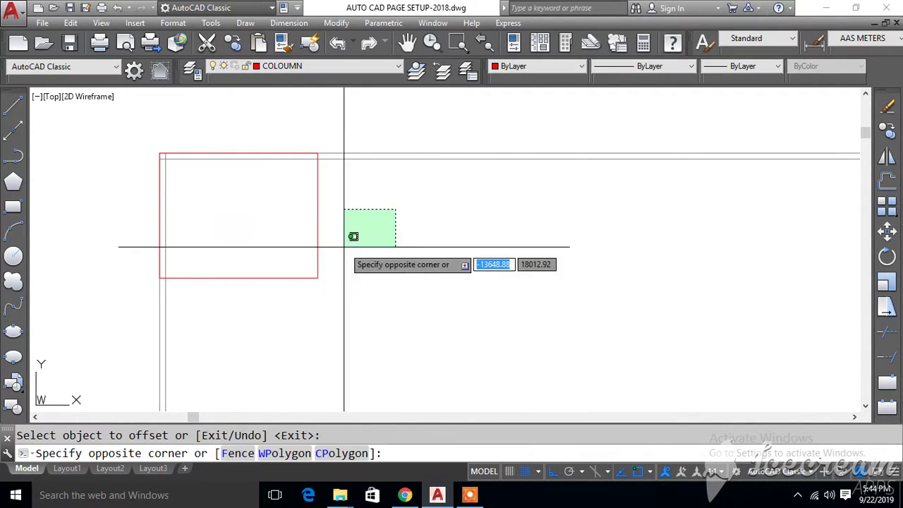
{"action": "left_click", "coordinate": [280, 251]}
{"action": "key", "text": "Delete"}
{"action": "scroll", "coordinate": [210, 184], "scroll_direction": "up", "scroll_amount": 3}
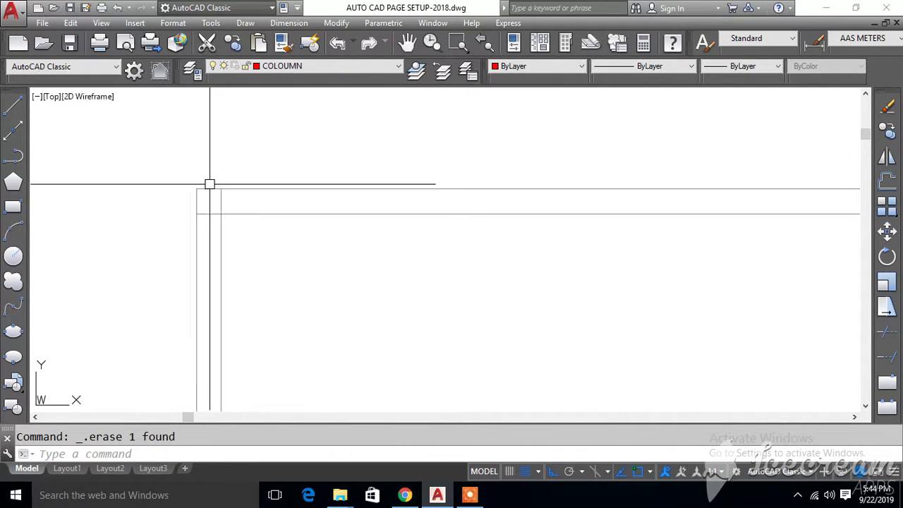
{"action": "middle_click_drag", "start_coordinate": [274, 197], "coordinate": [212, 179]}
Measure the 1.0m wall gap with a linear dimension, then delete it.
{"action": "left_click", "coordinate": [288, 23]}
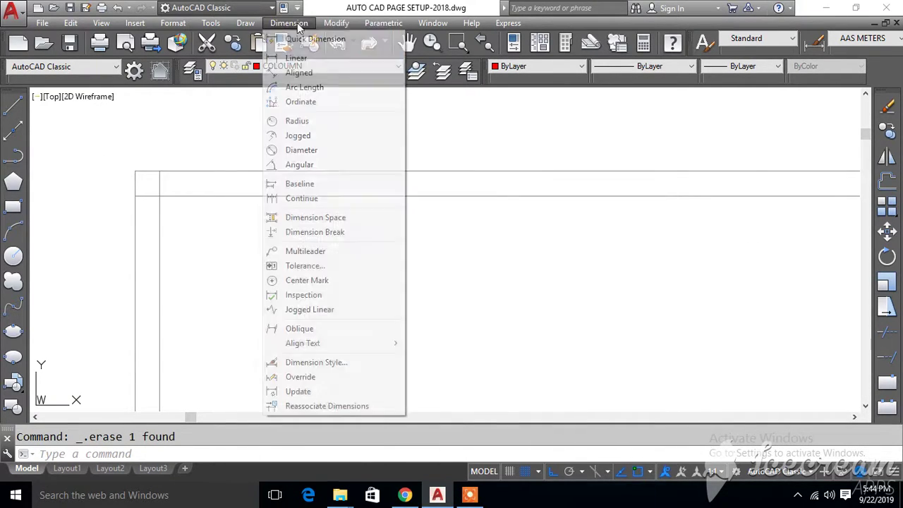
{"action": "left_click", "coordinate": [293, 53]}
{"action": "left_click", "coordinate": [160, 171]}
{"action": "left_click", "coordinate": [135, 171]}
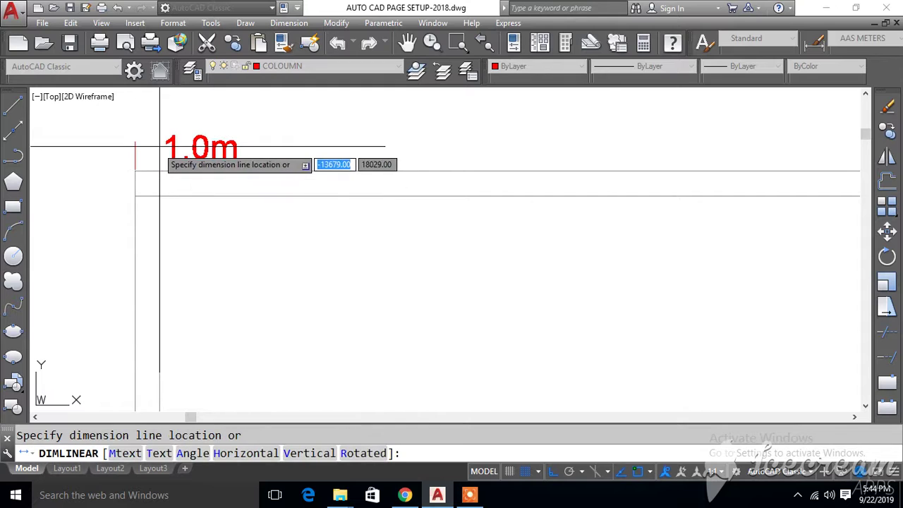
{"action": "left_click", "coordinate": [156, 133]}
{"action": "left_click", "coordinate": [204, 145]}
{"action": "key", "text": "Delete"}
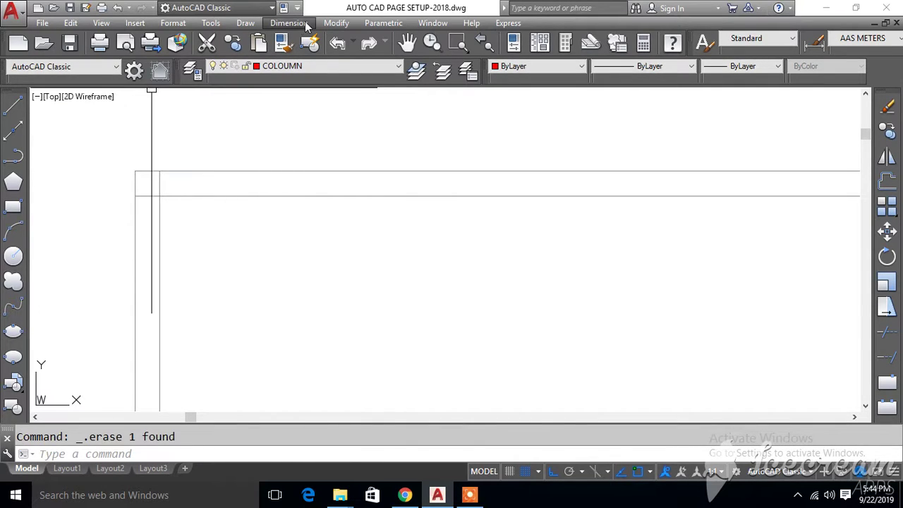
Re-measure the 1.0m gap, delete that dimension, and select both thick wall lines.
{"action": "left_click", "coordinate": [289, 22]}
{"action": "left_click", "coordinate": [282, 55]}
{"action": "left_click", "coordinate": [135, 171]}
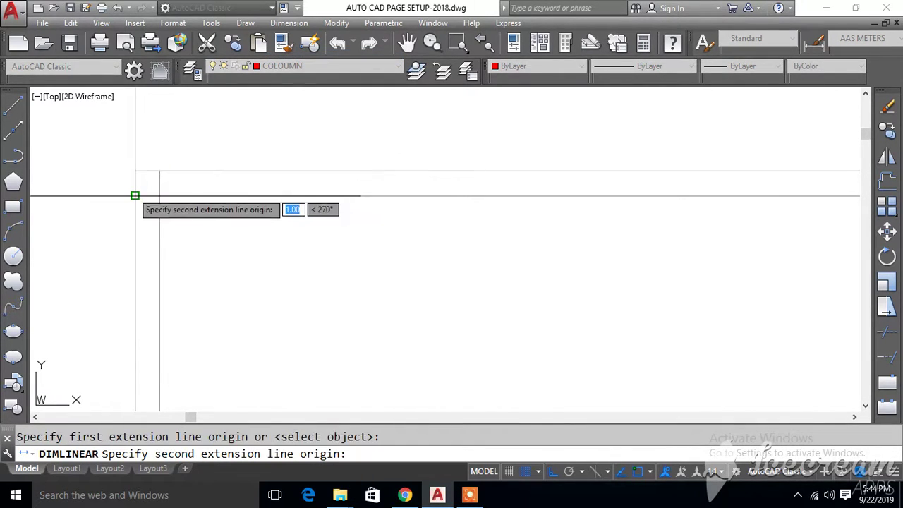
{"action": "left_click", "coordinate": [160, 171]}
{"action": "left_click", "coordinate": [142, 168]}
{"action": "scroll", "coordinate": [119, 187], "scroll_direction": "up", "scroll_amount": 2}
{"action": "left_click", "coordinate": [121, 179]}
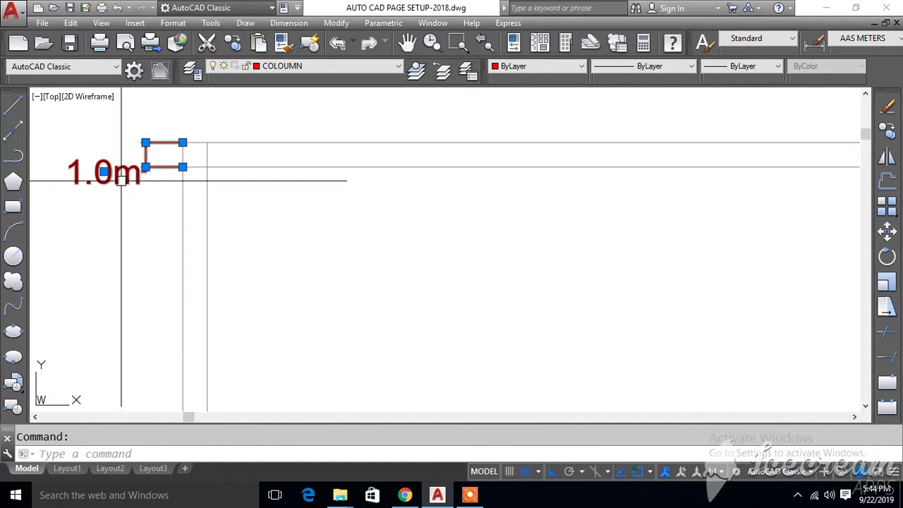
{"action": "key", "text": "Delete"}
{"action": "scroll", "coordinate": [209, 166], "scroll_direction": "down", "scroll_amount": 1}
{"action": "left_click", "coordinate": [202, 156]}
{"action": "left_click", "coordinate": [188, 186]}
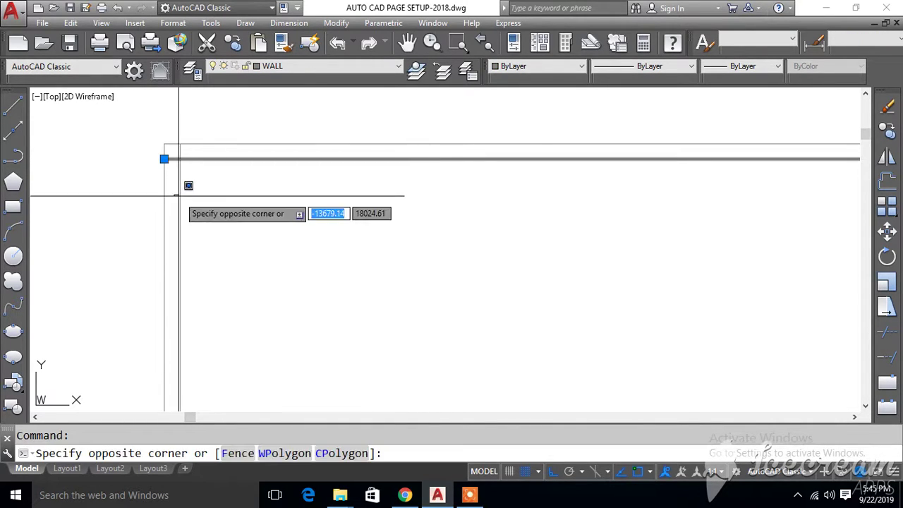
Delete the thick wall lines and offset a horizontal line 10 units downward.
{"action": "key", "text": "Delete"}
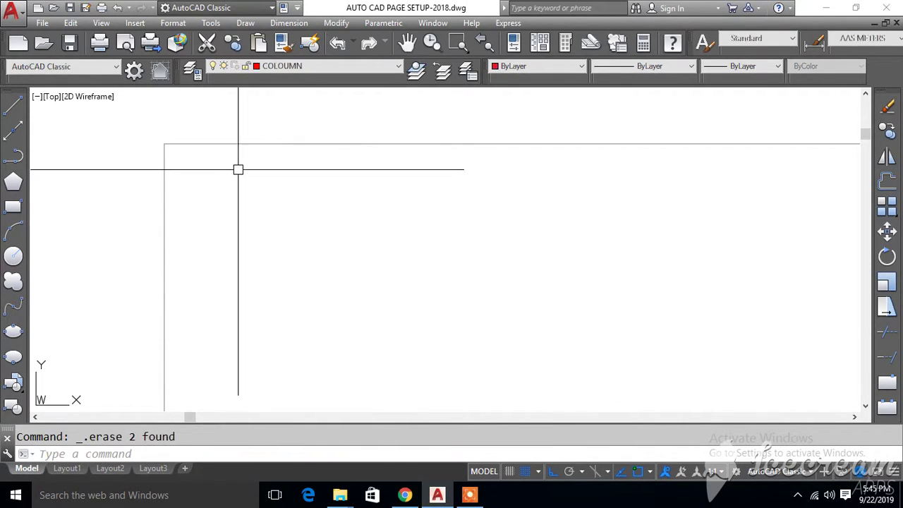
{"action": "type", "text": "O"}
{"action": "key", "text": "Return"}
{"action": "type", "text": "10"}
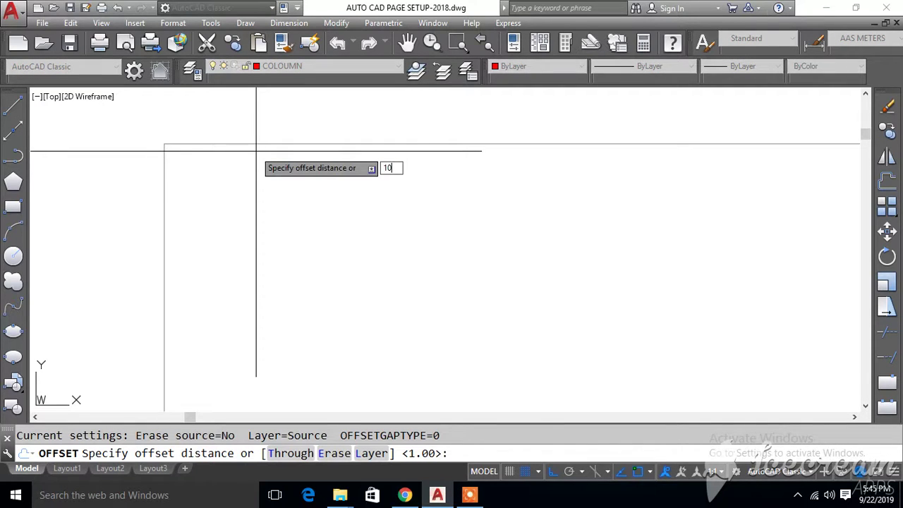
{"action": "key", "text": "Return"}
{"action": "left_click", "coordinate": [249, 143]}
{"action": "left_click", "coordinate": [223, 191]}
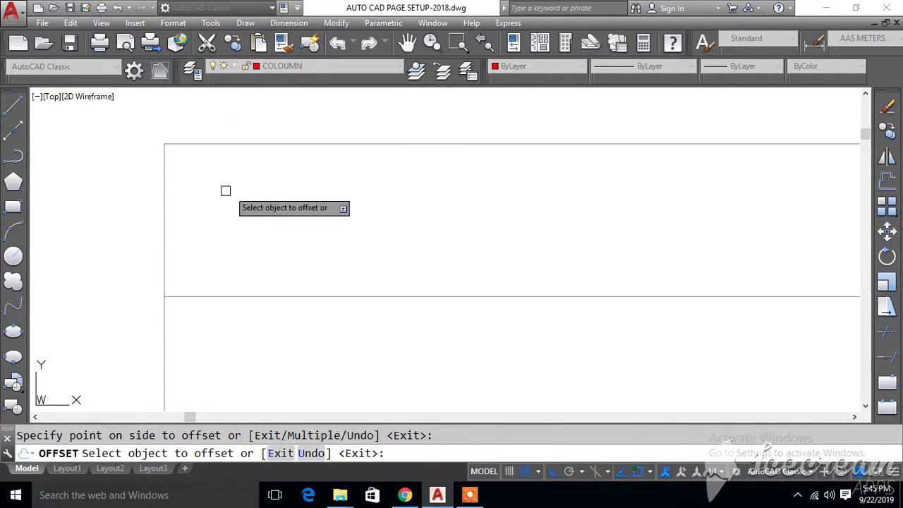
Offset a row of vertical lines 10 apart rightward using the Multiple option.
{"action": "scroll", "coordinate": [161, 208], "scroll_direction": "up", "scroll_amount": 2}
{"action": "scroll", "coordinate": [330, 230], "scroll_direction": "up", "scroll_amount": 2}
{"action": "middle_click_drag", "start_coordinate": [330, 230], "coordinate": [269, 184]}
{"action": "left_click", "coordinate": [261, 182]}
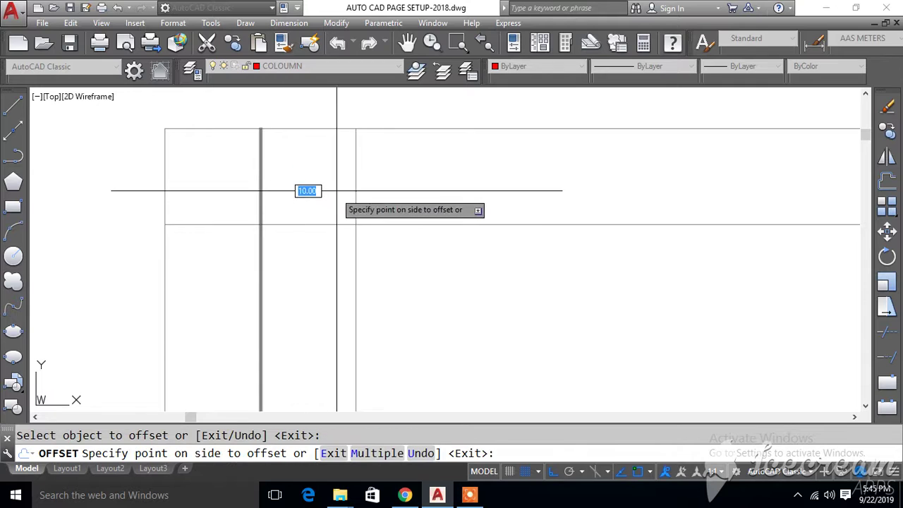
{"action": "left_click", "coordinate": [381, 192]}
{"action": "left_click", "coordinate": [358, 192]}
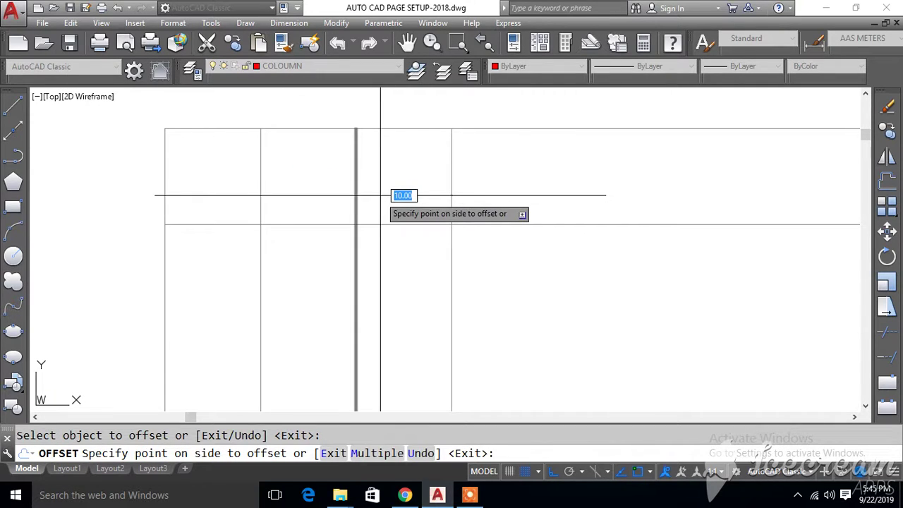
{"action": "type", "text": "m"}
{"action": "key", "text": "Return"}
{"action": "middle_click_drag", "start_coordinate": [529, 210], "coordinate": [403, 210]}
{"action": "left_click", "coordinate": [540, 196]}
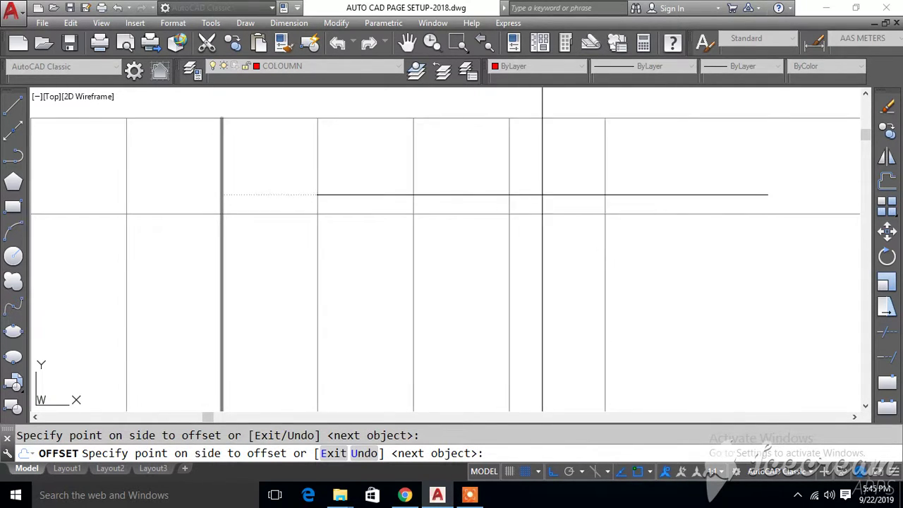
{"action": "left_click", "coordinate": [614, 251]}
{"action": "scroll", "coordinate": [614, 251], "scroll_direction": "down", "scroll_amount": 2}
{"action": "left_click", "coordinate": [712, 289]}
{"action": "left_click", "coordinate": [712, 288]}
{"action": "left_click", "coordinate": [712, 288]}
{"action": "scroll", "coordinate": [520, 273], "scroll_direction": "down", "scroll_amount": 3}
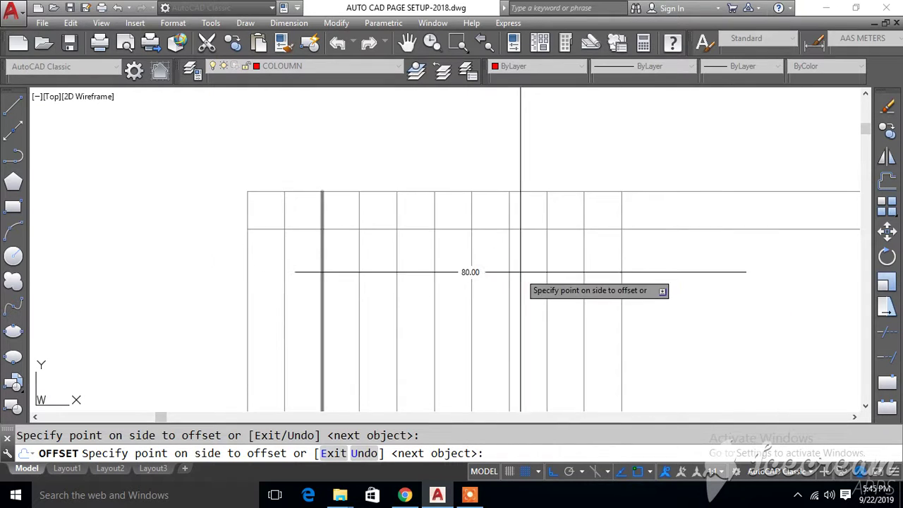
{"action": "key", "text": "Return"}
{"action": "key", "text": "Escape"}
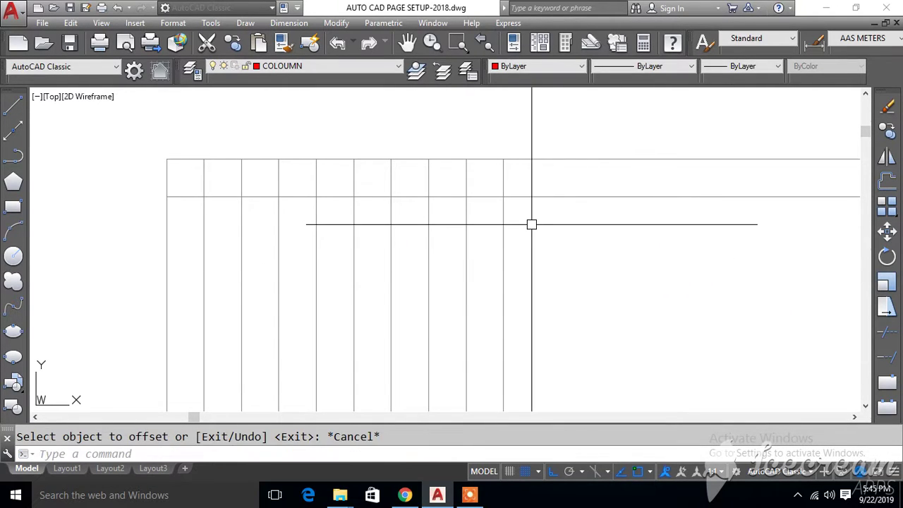
Trim the horizontal lines beyond the last vertical grid line.
{"action": "type", "text": "tr"}
{"action": "key", "text": "Return"}
{"action": "key", "text": "Return"}
{"action": "left_click", "coordinate": [583, 141]}
{"action": "left_click", "coordinate": [580, 201]}
{"action": "key", "text": "Escape"}
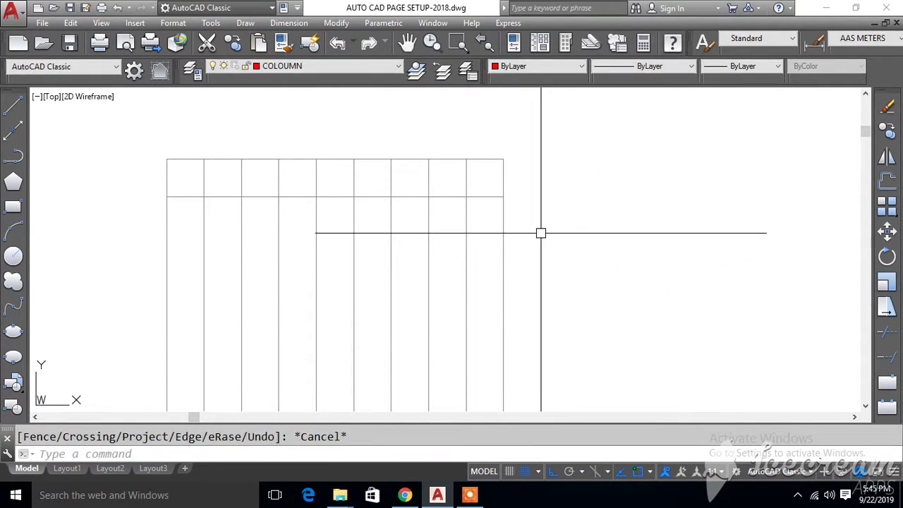